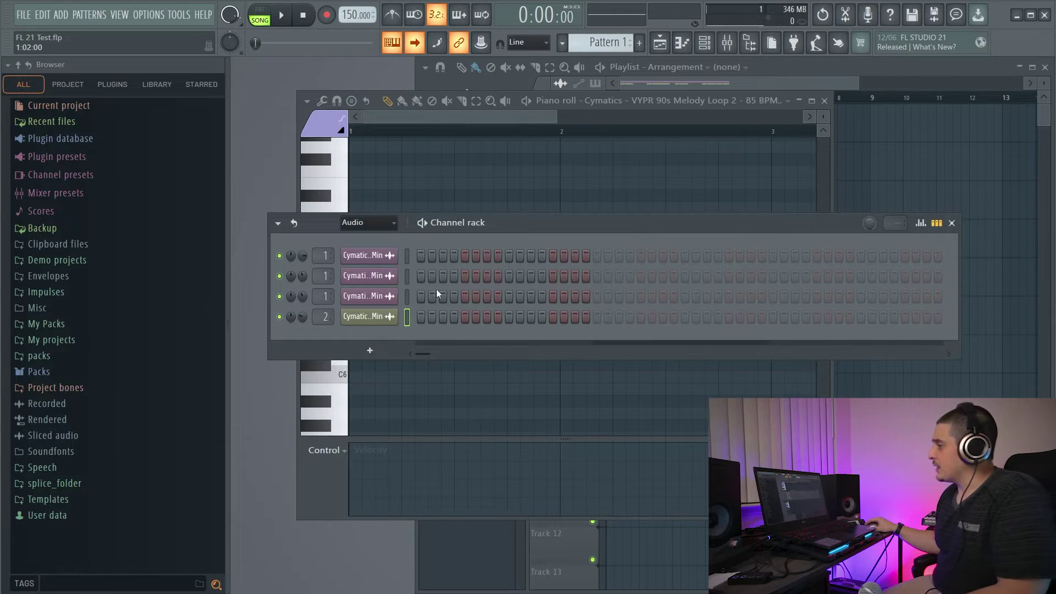
Paint test steps on the audio channels in the channel rack and undo them to try out the undo behaviour
mouse_move(422, 257)
left_mouse_down()
mouse_move(500, 321)
mouse_move(485, 315)
mouse_move(557, 316)
left_mouse_up()
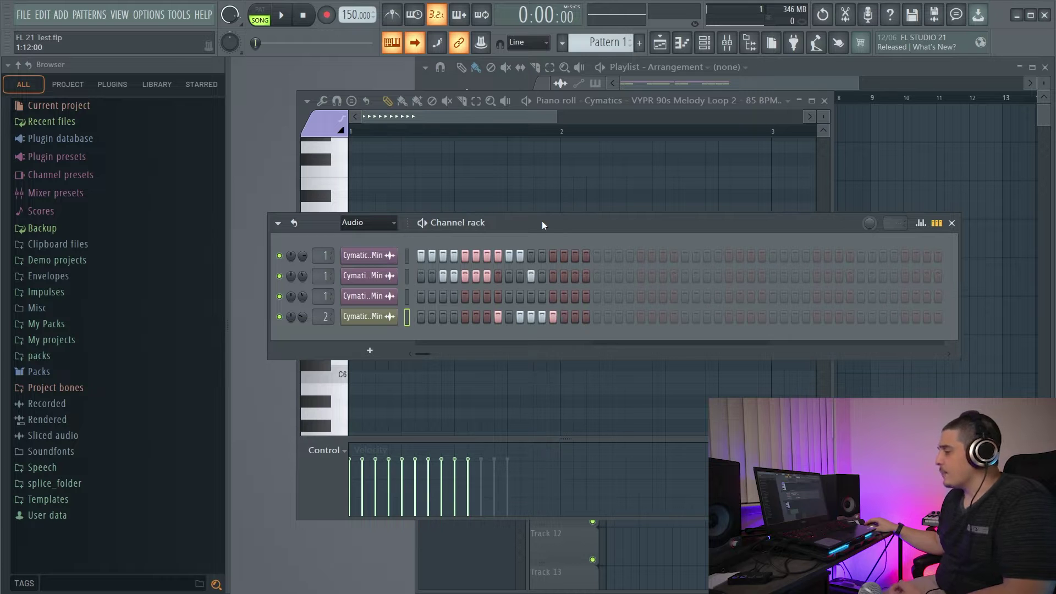
key("ctrl+z")
left_click(509, 296)
right_click(508, 296)
left_click_drag(566, 318, 477, 320)
right_click(531, 275)
key("ctrl+z")
key("ctrl+z")
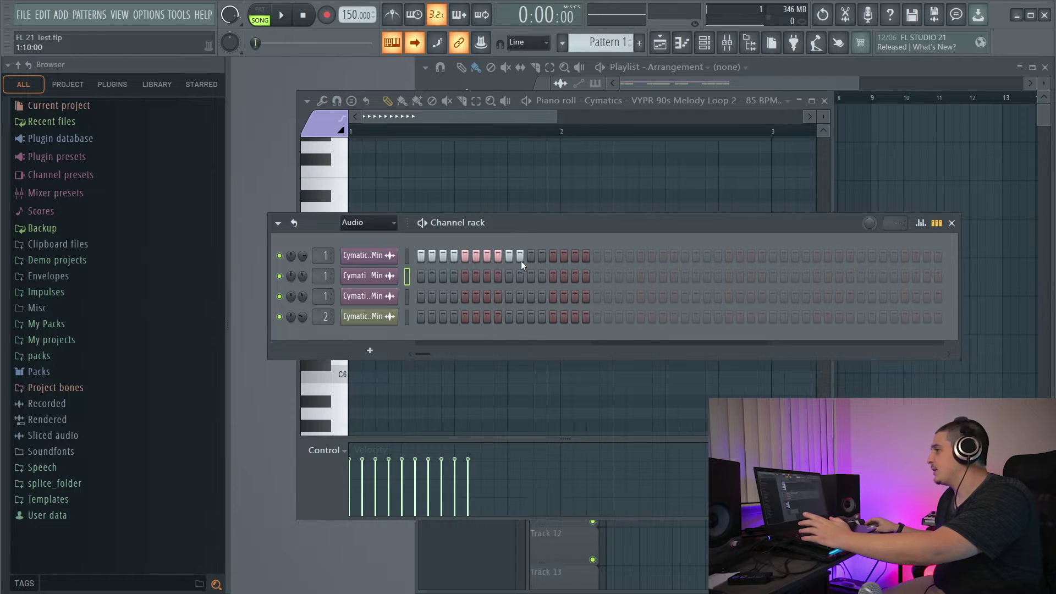
Enable Alternate undo mode in the undo history section of the general settings
left_click(148, 15)
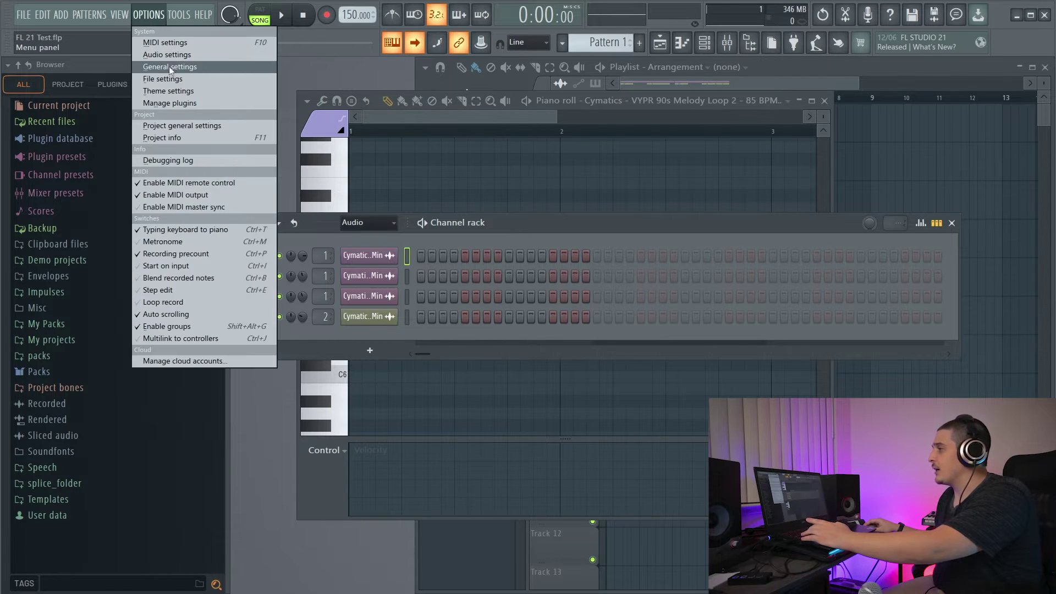
left_click(171, 62)
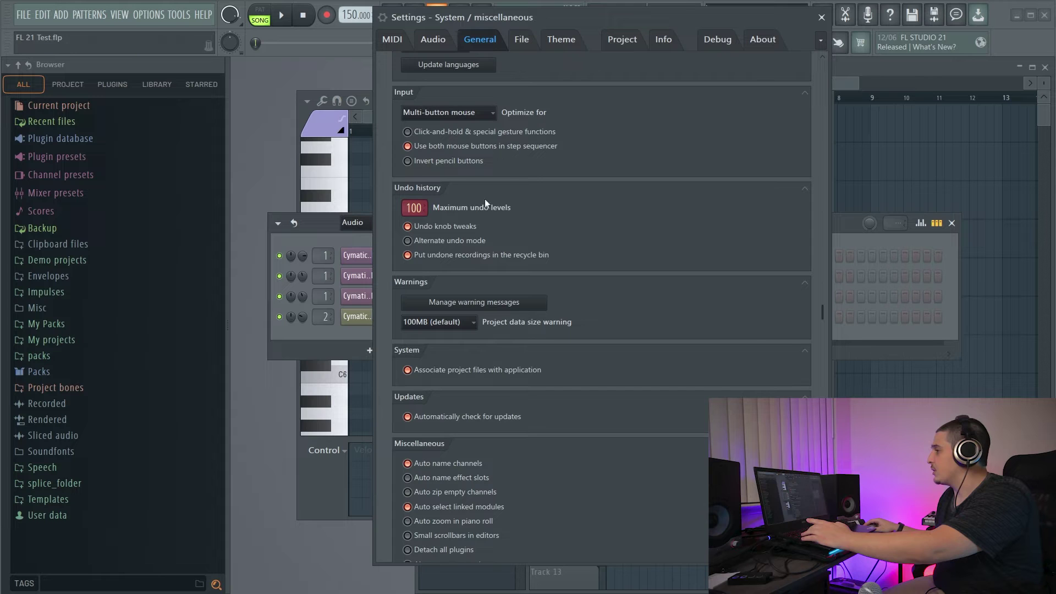
left_click(417, 241)
left_click(821, 16)
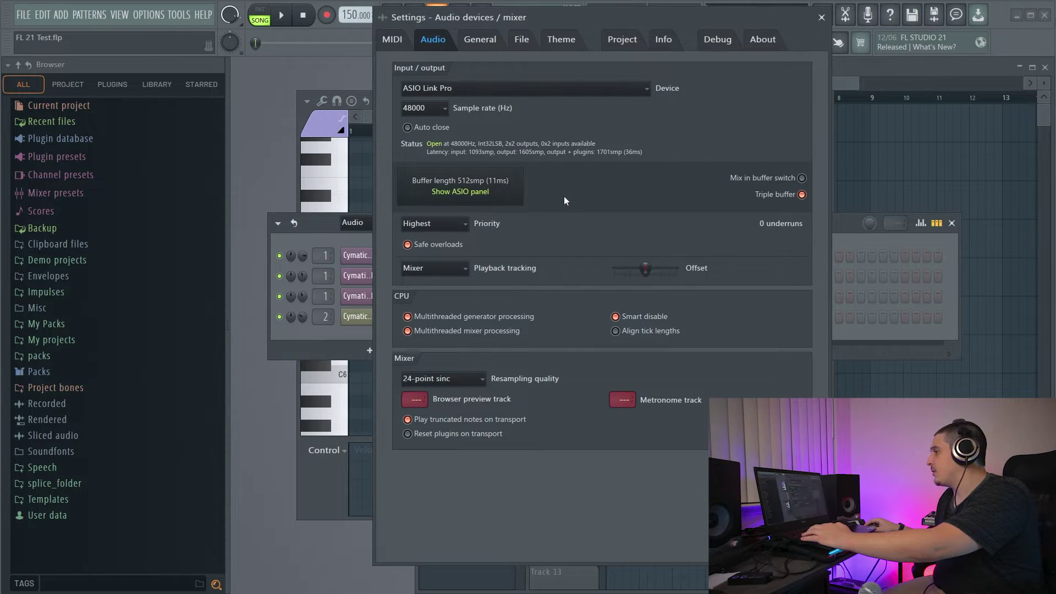
left_click(480, 39)
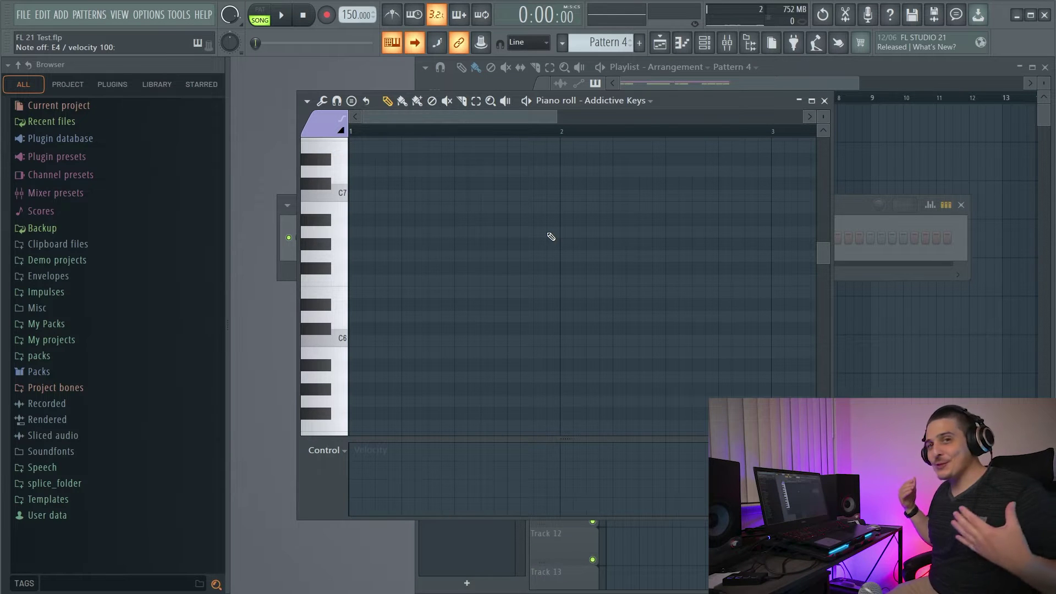
Audition low and high notes of the Addictive Keys instrument using the computer keyboard as a piano
key("c")
key("q")
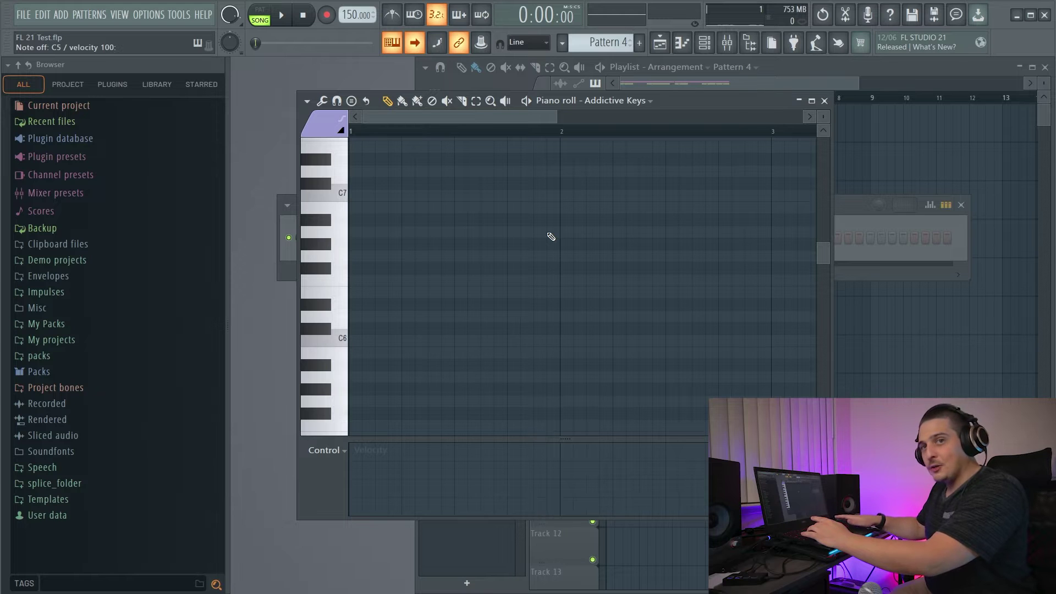
key("x")
key("p")
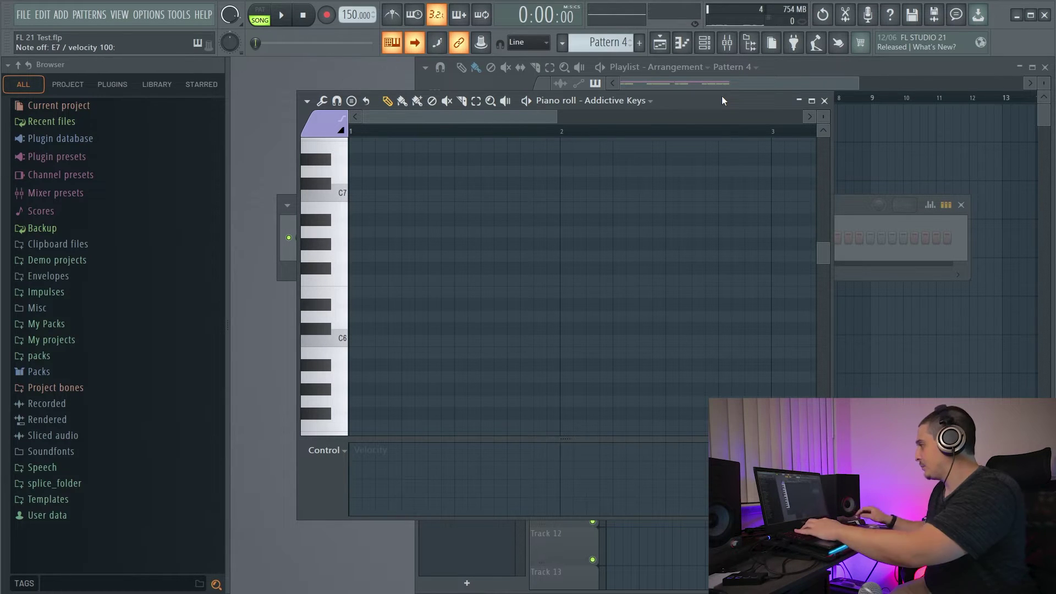
key("w")
key("e")
key("r")
key("t")
key("y")
key("u")
key("i")
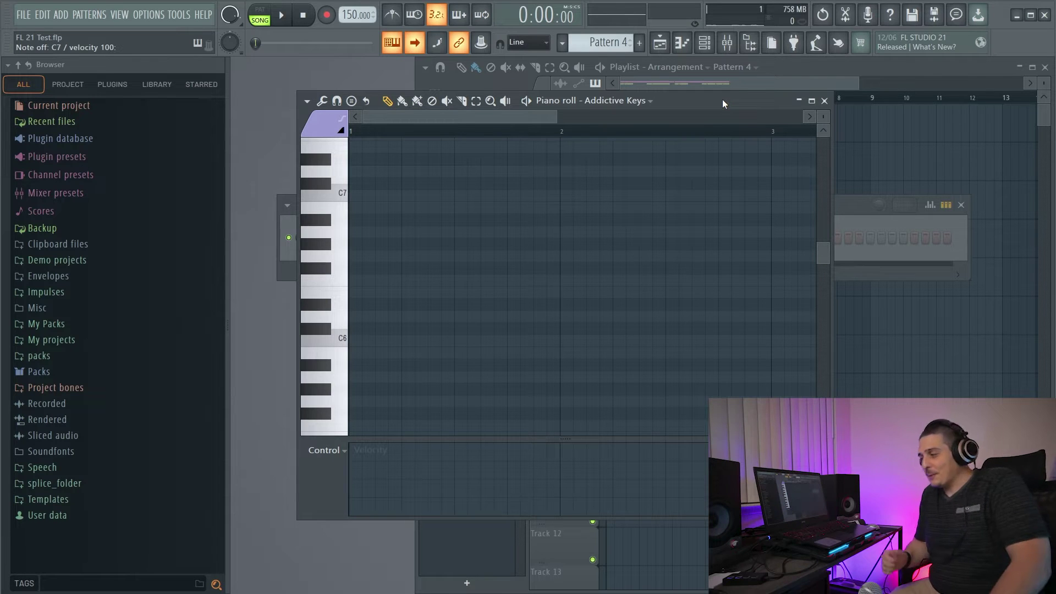
Open the audio settings and review the input/output, CPU and mixer options
left_click(149, 14)
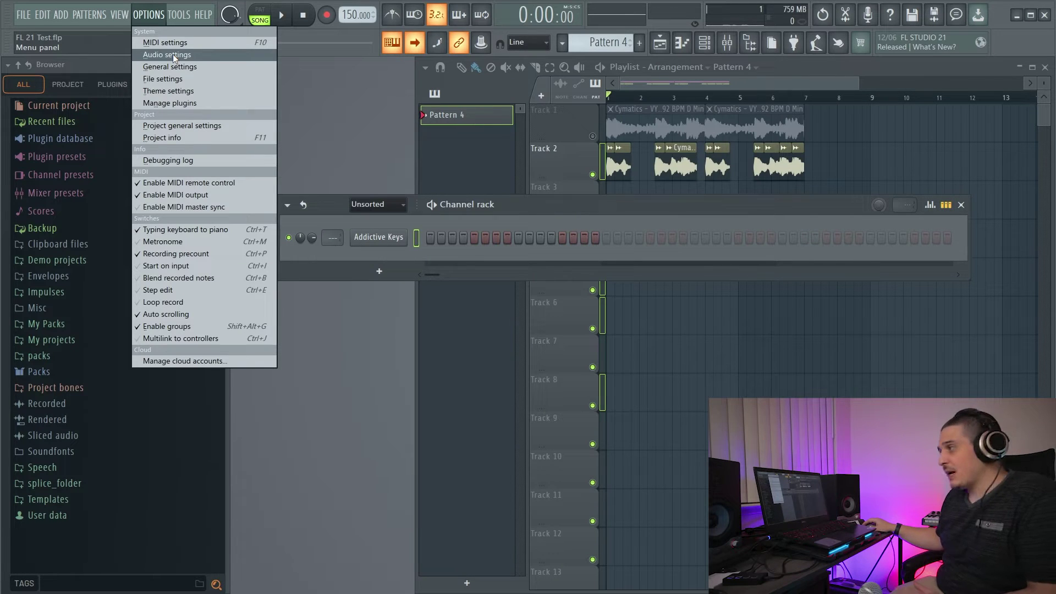
left_click(181, 56)
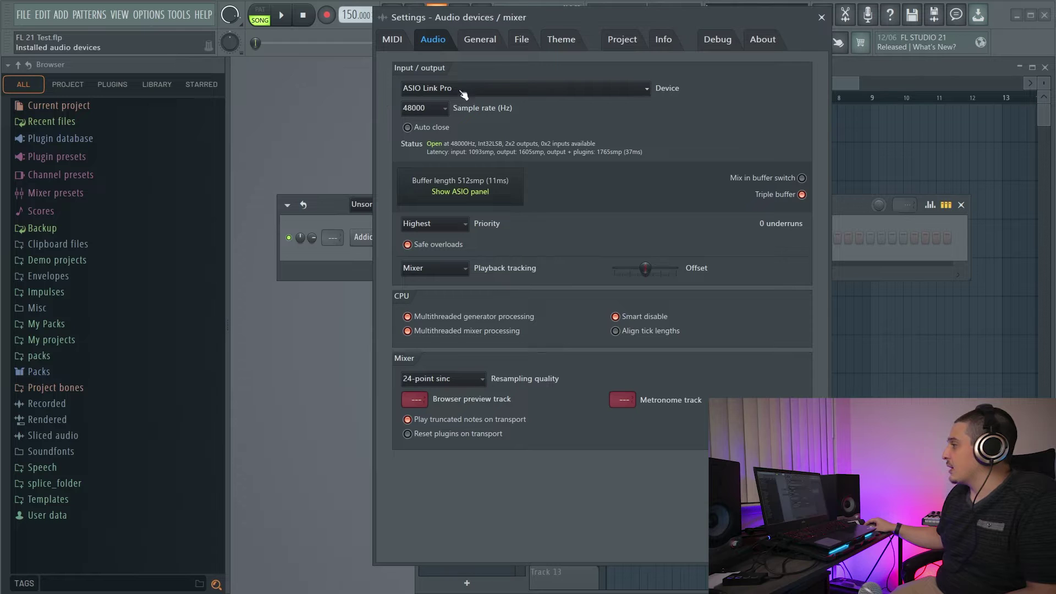
left_click_drag(557, 17, 480, 29)
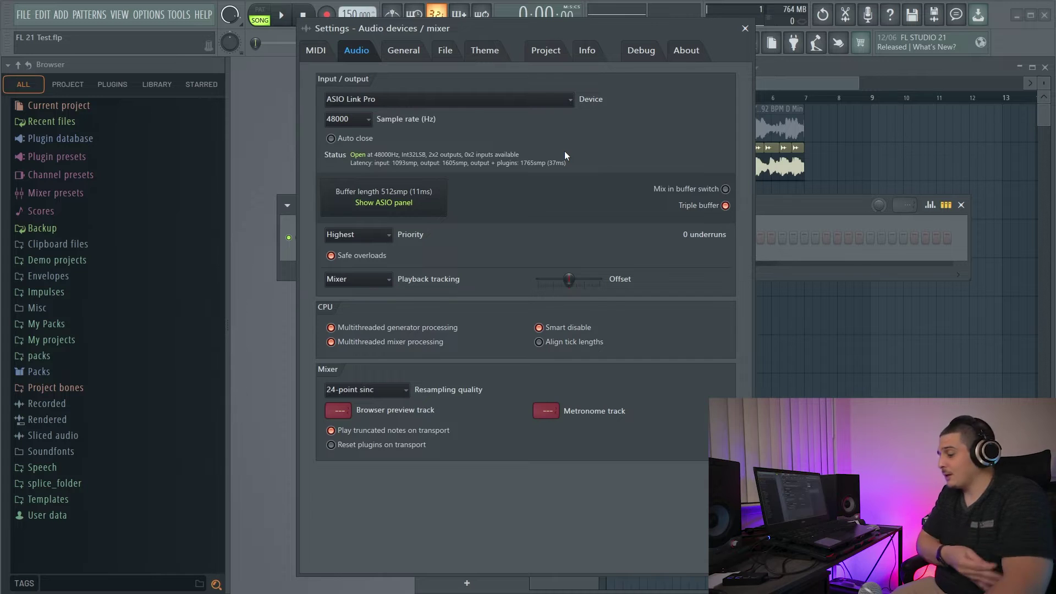
Review the choices for when to ask for a project folder in the project settings
left_click(559, 51)
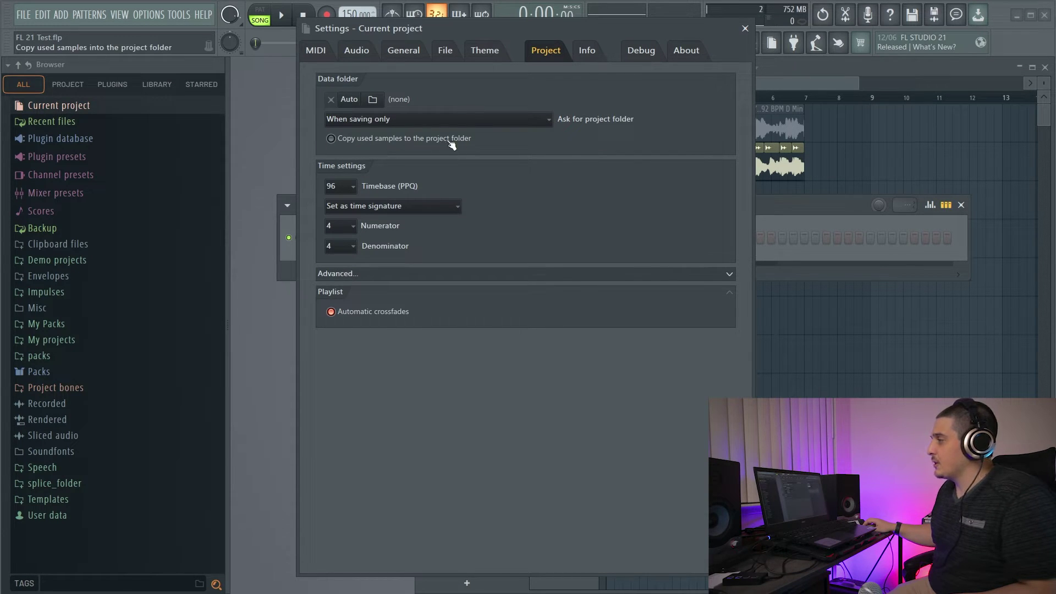
left_click(493, 120)
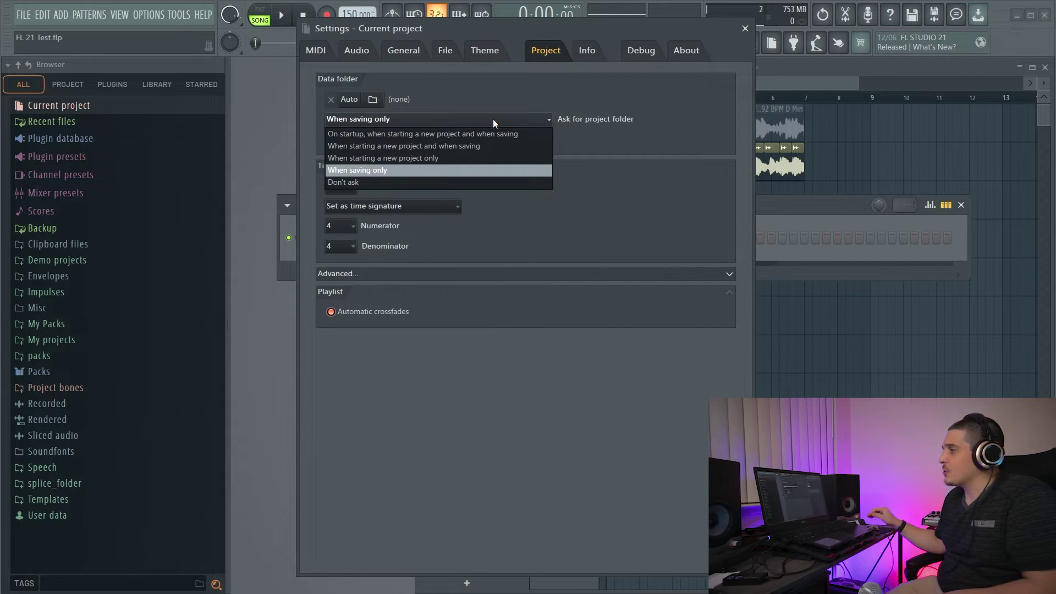
left_click(493, 119)
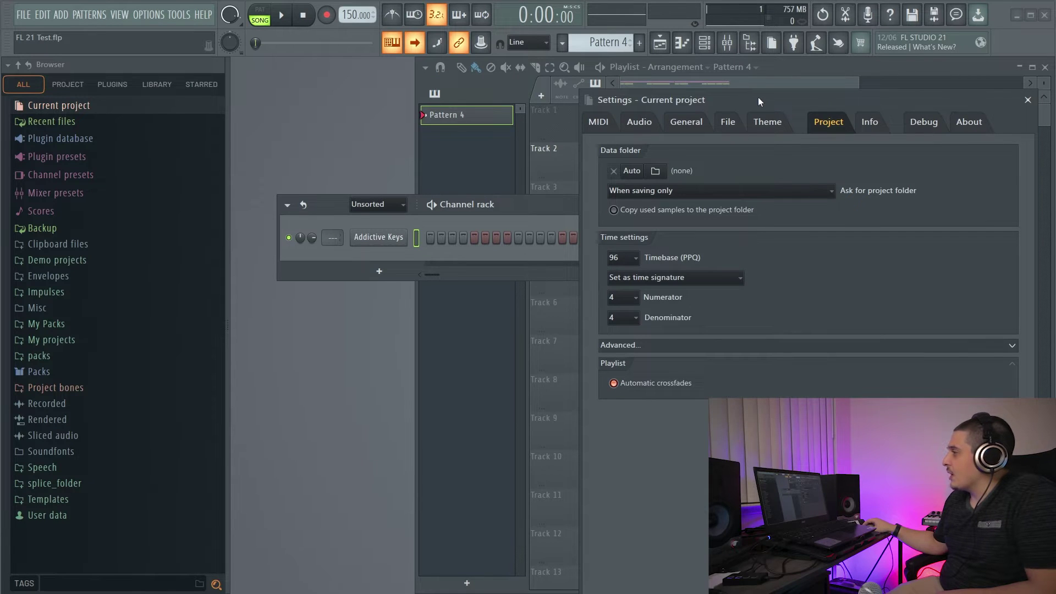
left_click_drag(758, 98, 728, 300)
left_click_drag(744, 122, 730, 122)
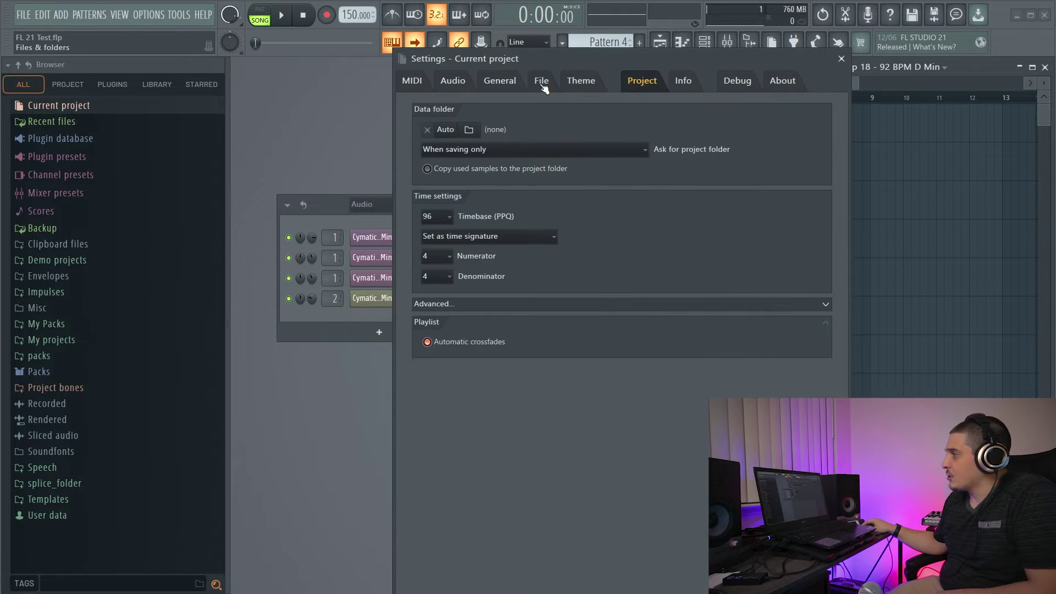
Review the autosave frequency choices in the file settings and expand the browser's Backup folder of autosaved projects
left_click(542, 81)
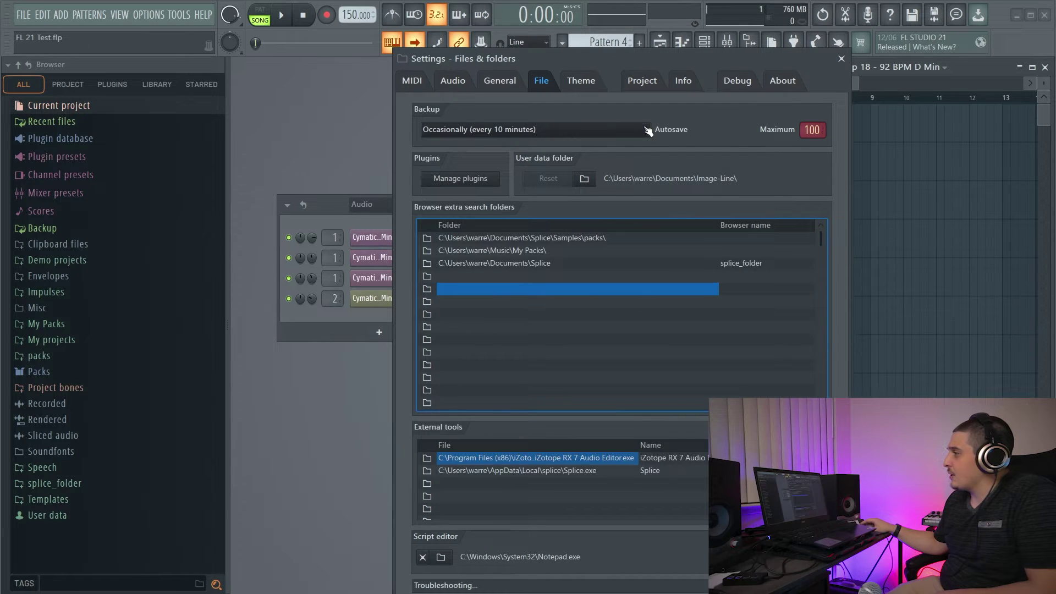
left_click(593, 130)
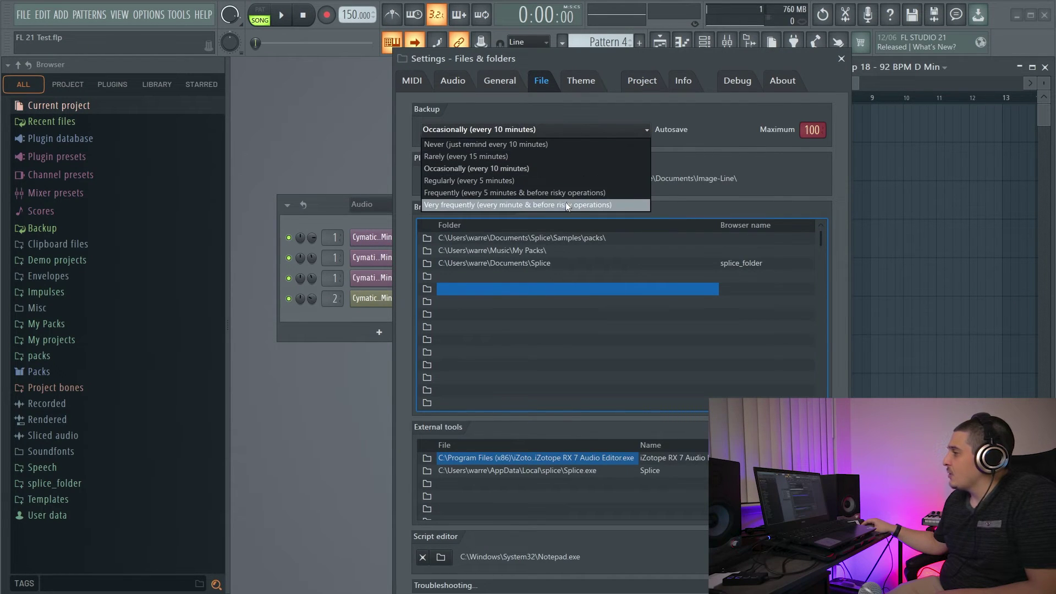
left_click(553, 115)
left_click(553, 129)
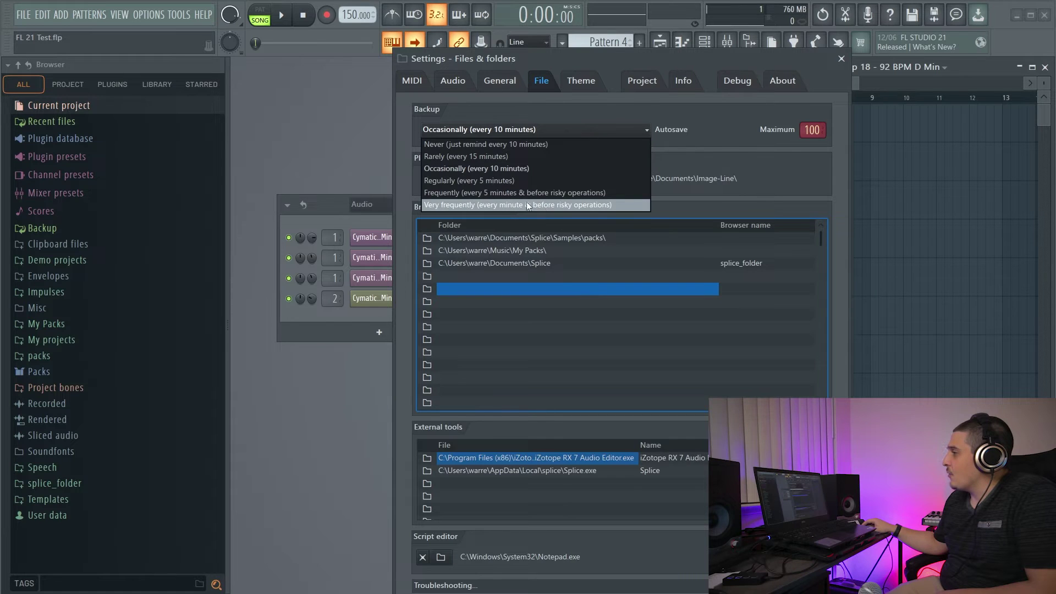
left_click(686, 147)
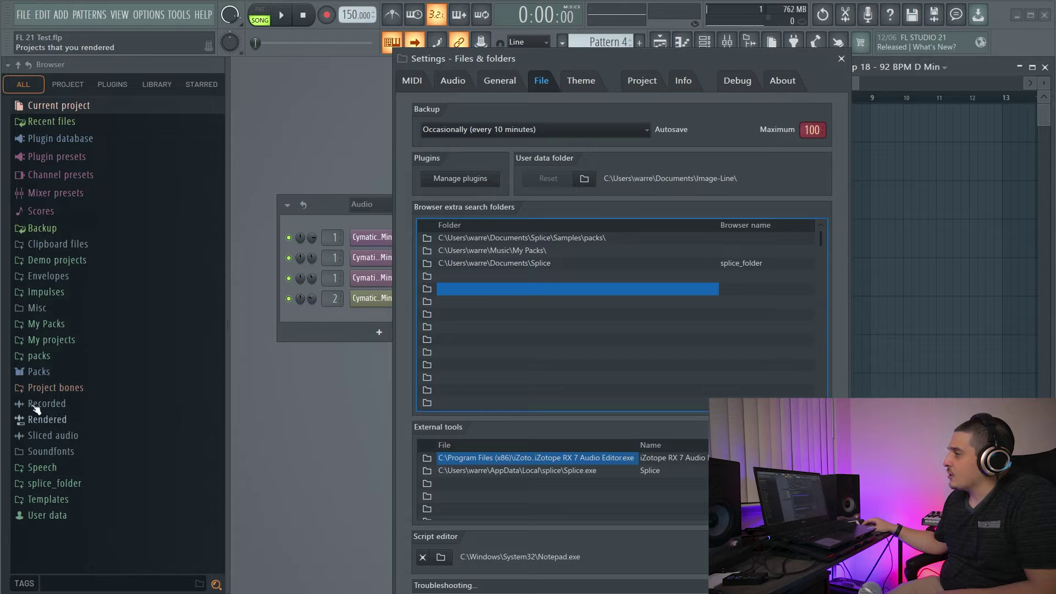
left_click(54, 228)
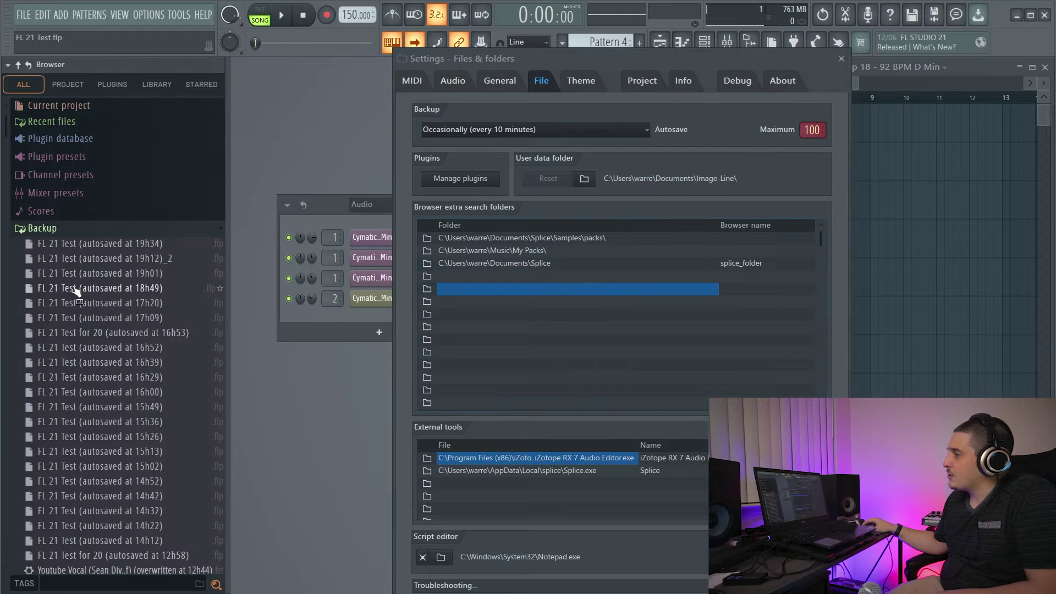
Adjust the theme settings to give the playlist more contrasted grid lines, and return to the general settings
left_click(580, 83)
left_click_drag(829, 190, 809, 271)
left_click(636, 180)
left_click(525, 292)
scroll(618, 173, "up", 3)
left_click(523, 147)
left_click_drag(827, 226, 827, 357)
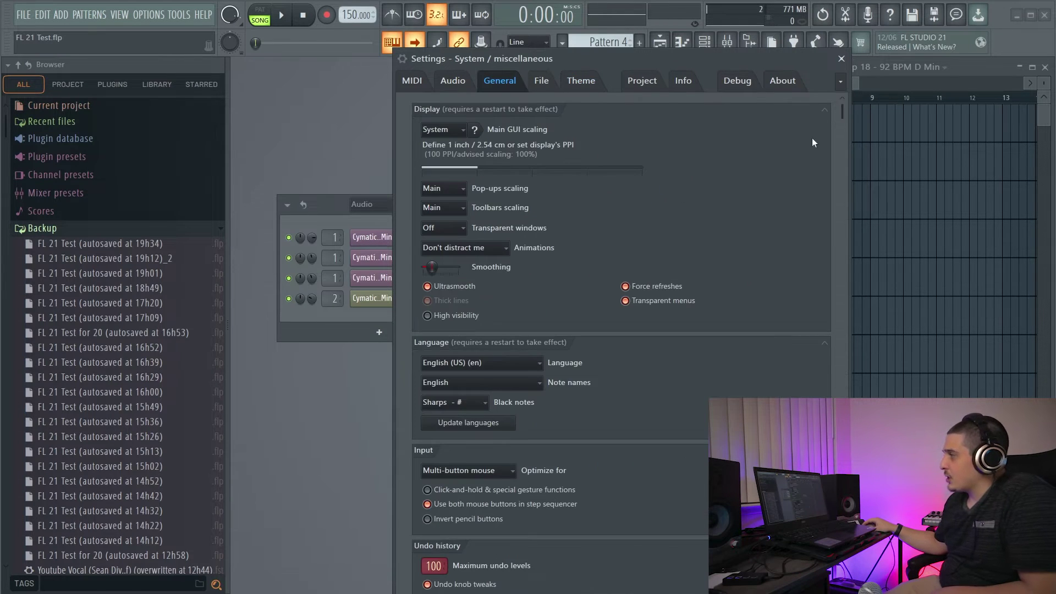
Switch Put undone recordings in the recycle bin off and on again, and review the input optimization choices
left_click_drag(843, 118, 838, 303)
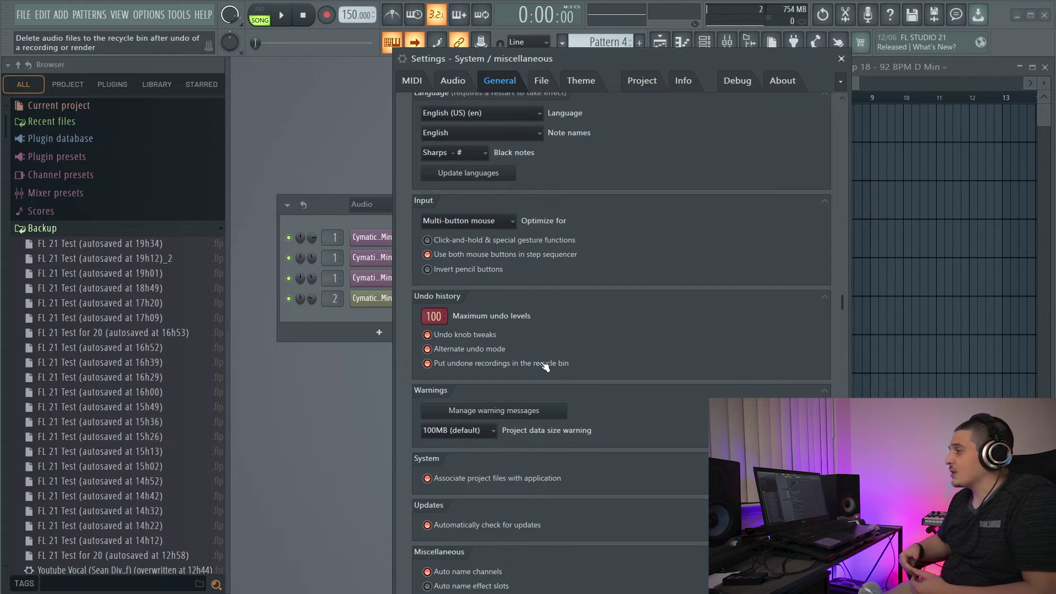
left_click(544, 364)
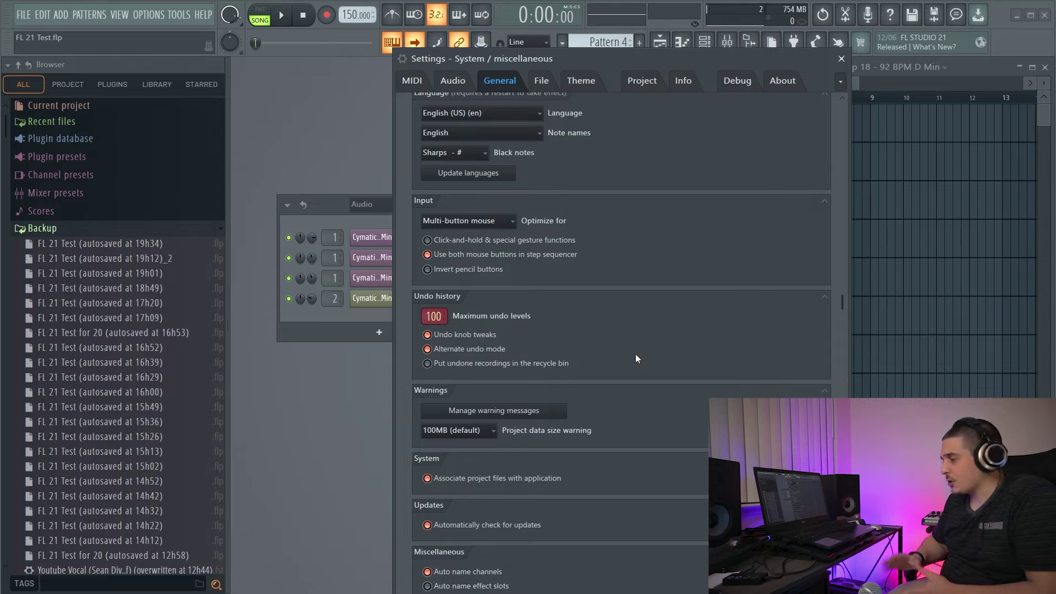
left_click(501, 365)
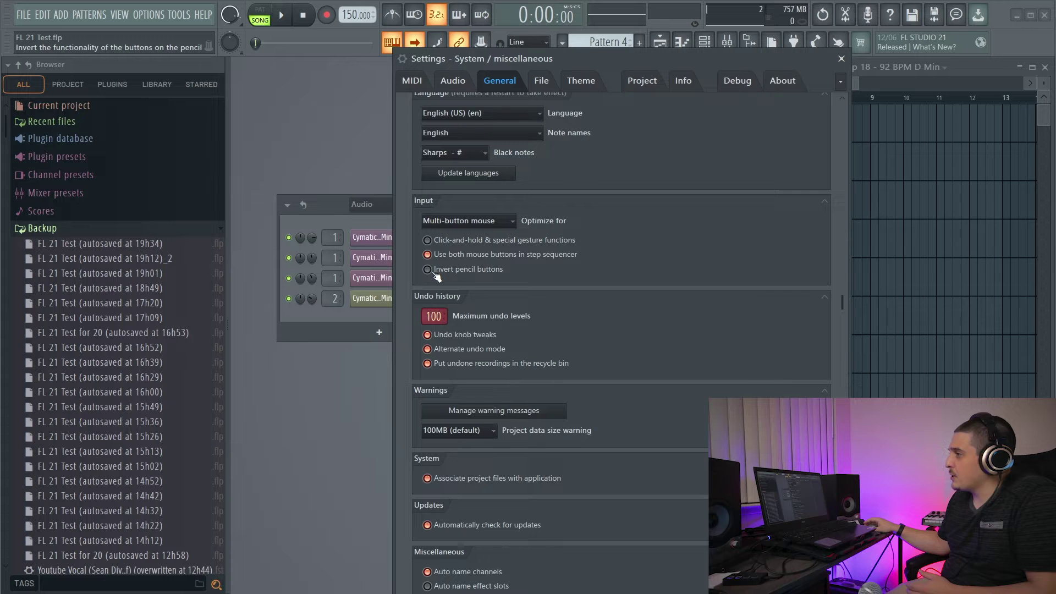
left_click(481, 221)
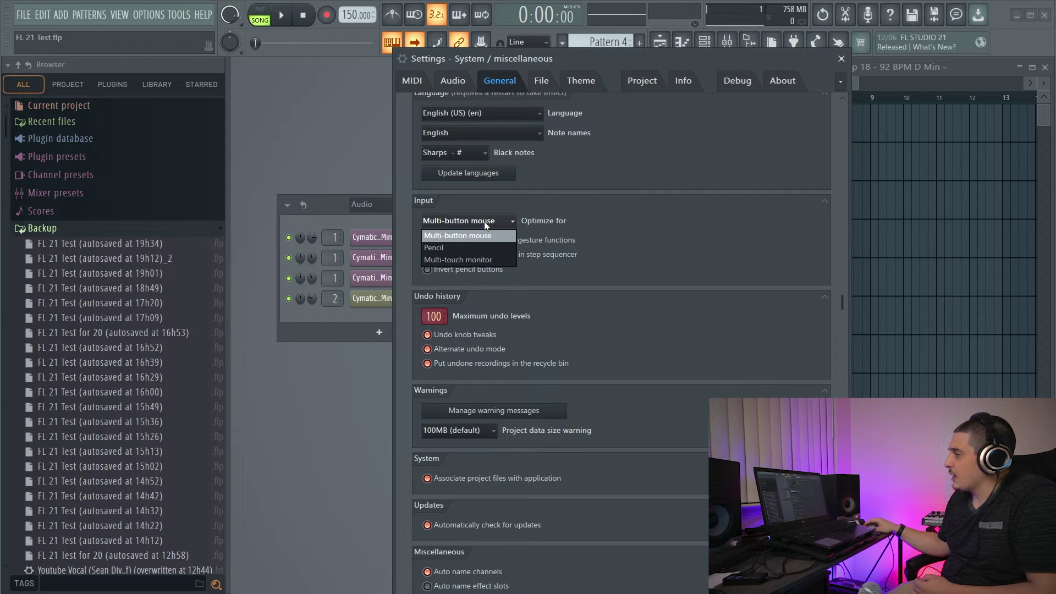
left_click(431, 273)
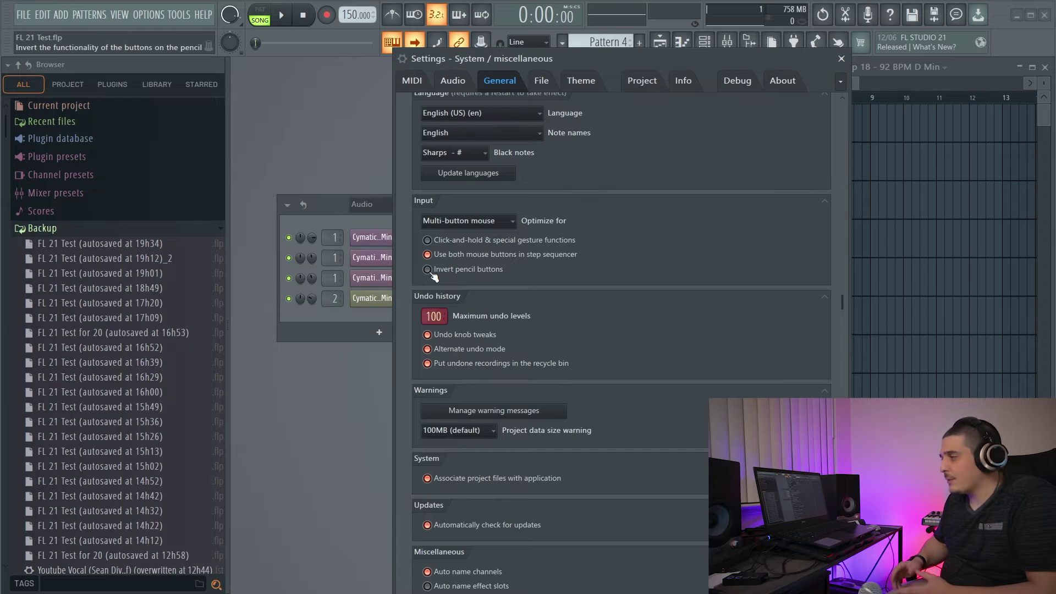
Try Last used project as the startup project, and set it back to Default template
scroll(673, 302, "down", 6)
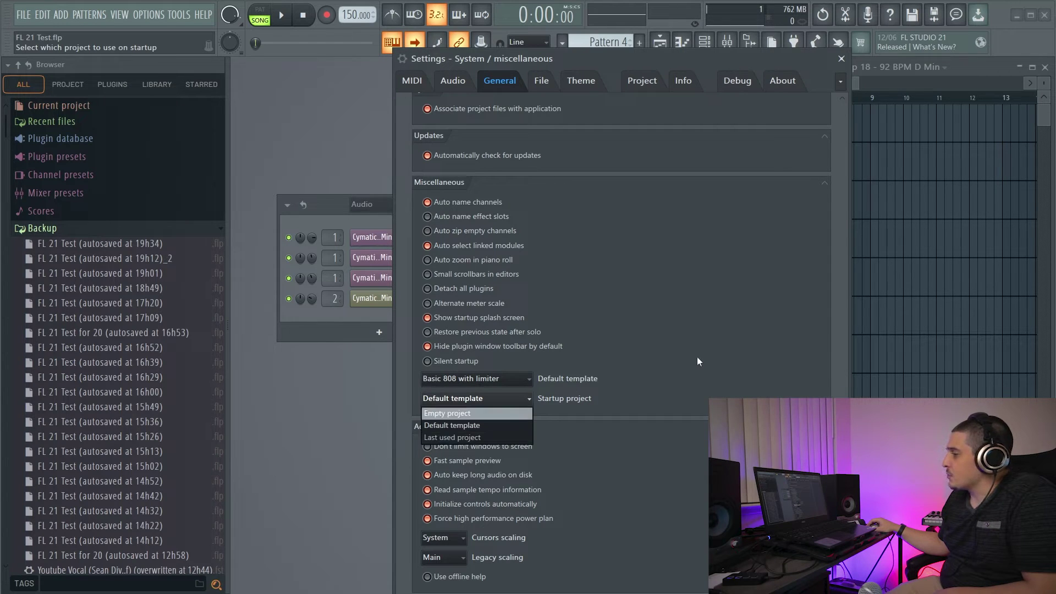
left_click(515, 402)
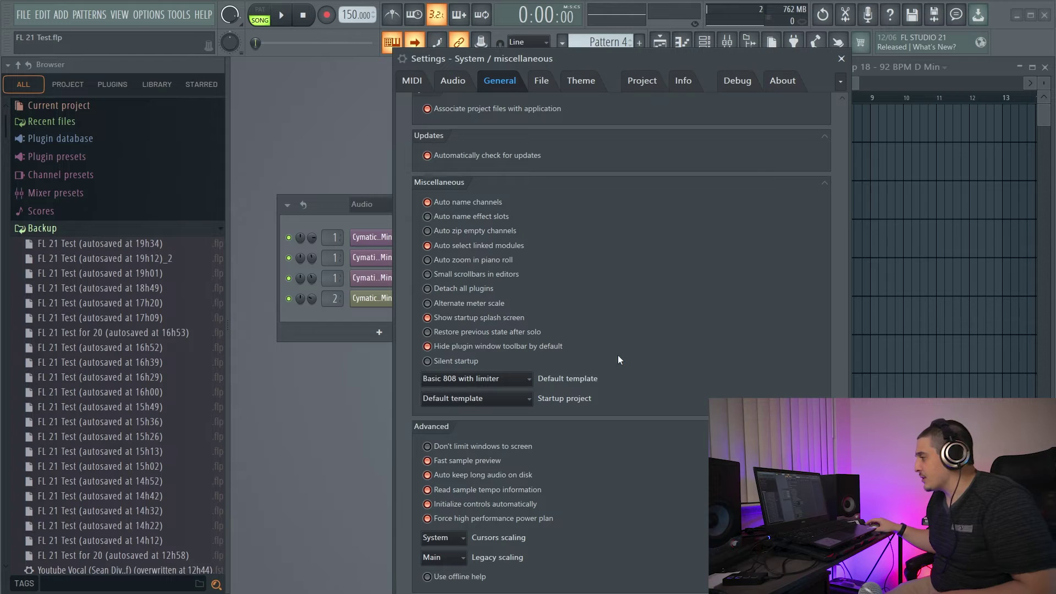
left_click(506, 398)
left_click(500, 437)
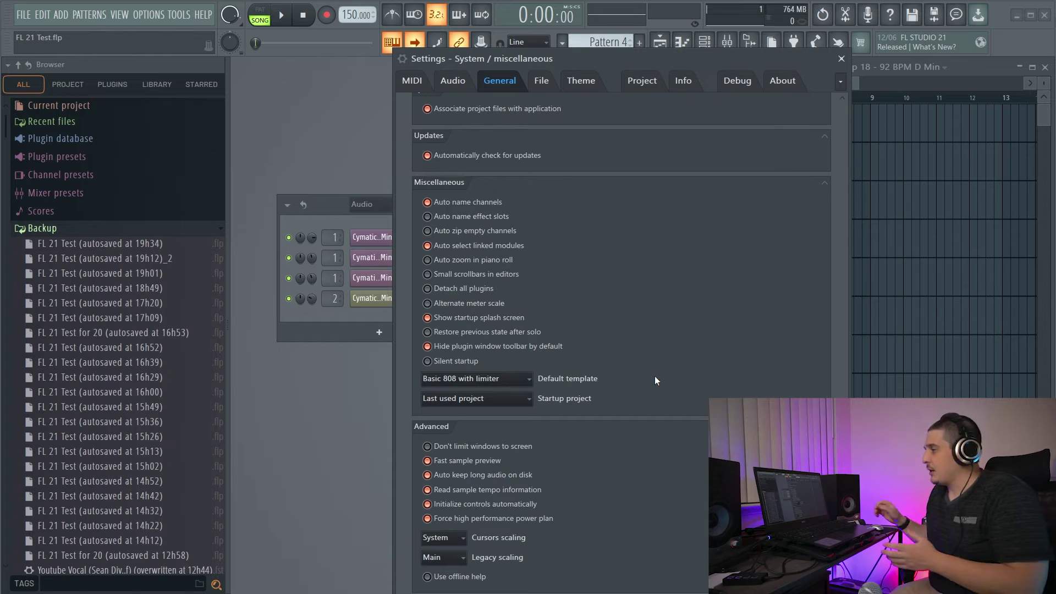
left_click(509, 399)
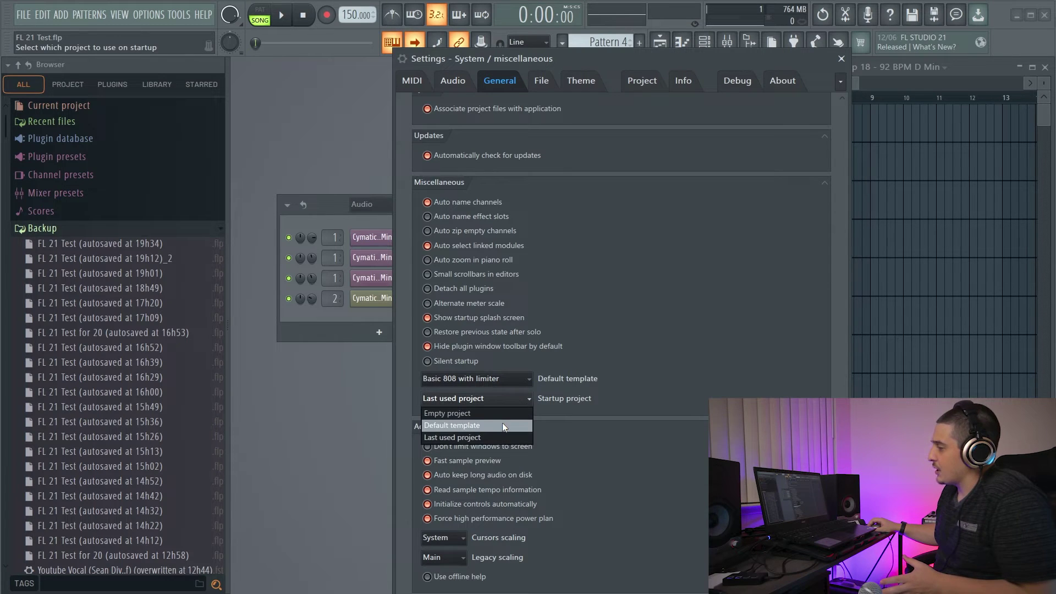
left_click(503, 427)
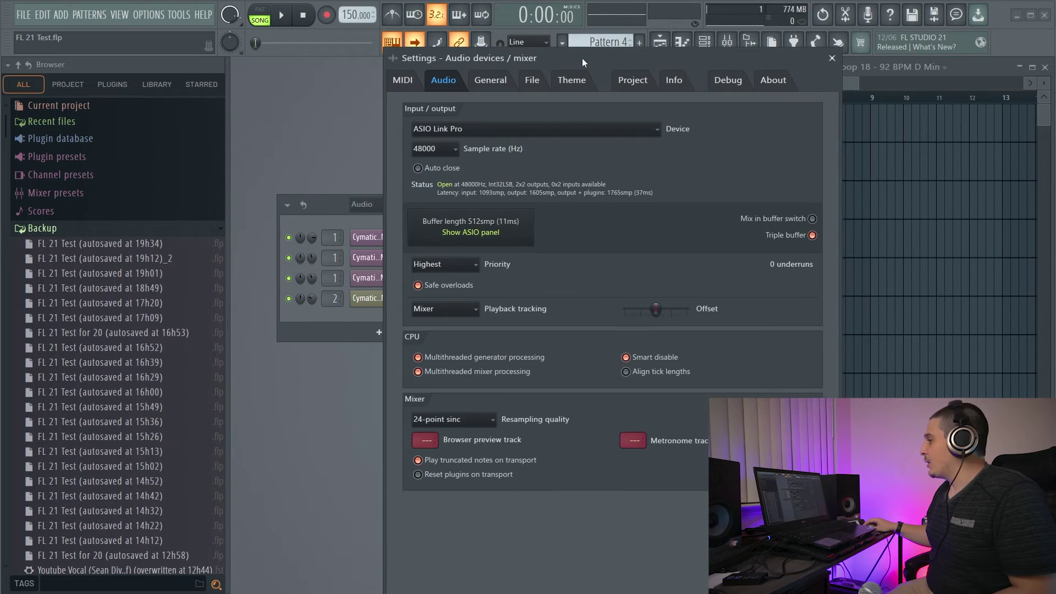
Compare the separate Metronome track option in the audio settings with the combined Preview mixer track option in FL Studio 20
left_click_drag(582, 57, 508, 26)
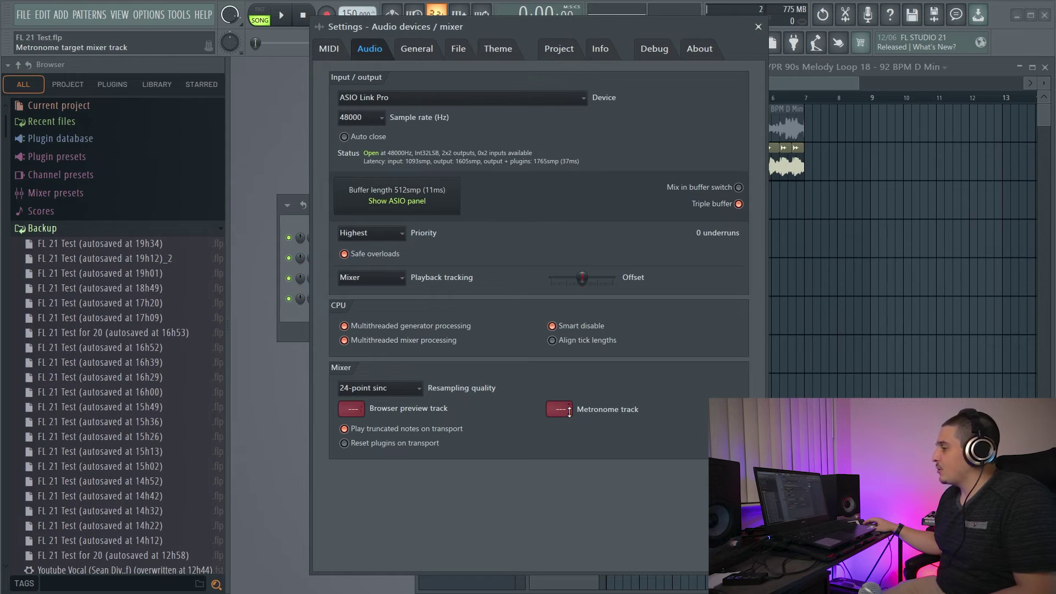
left_click_drag(577, 415, 577, 409)
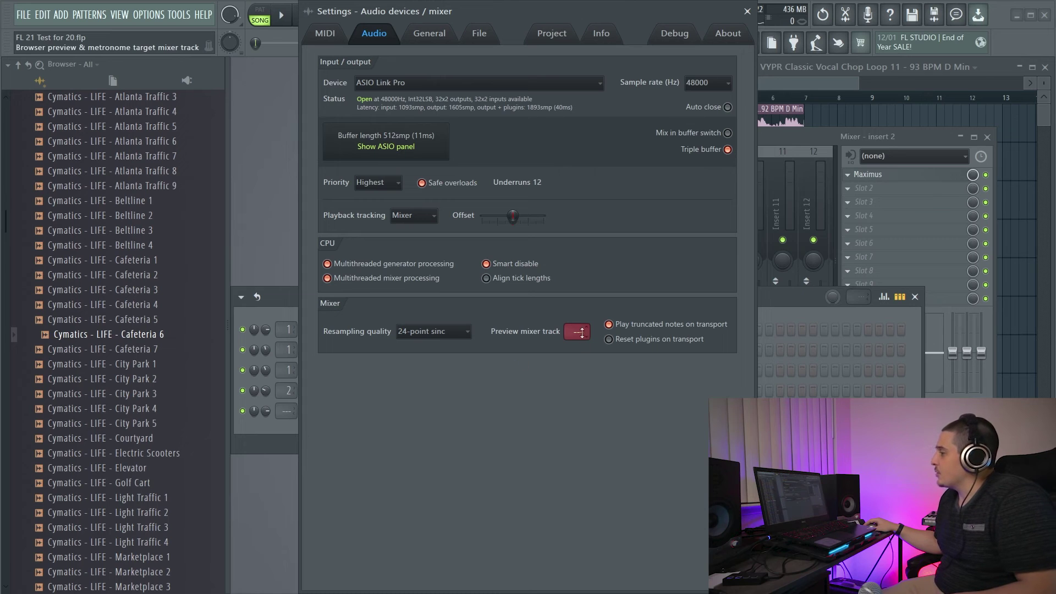
left_click_drag(576, 331, 578, 325)
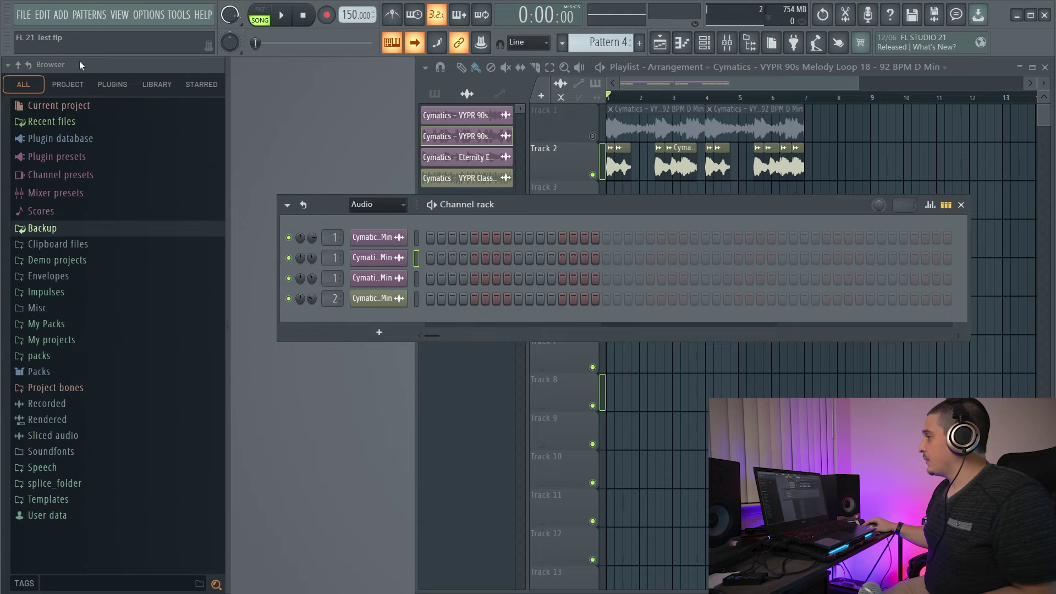
Render the full song to FL 21 Test.wav with Show file(s) when complete enabled
left_click(23, 14)
mouse_move(110, 139)
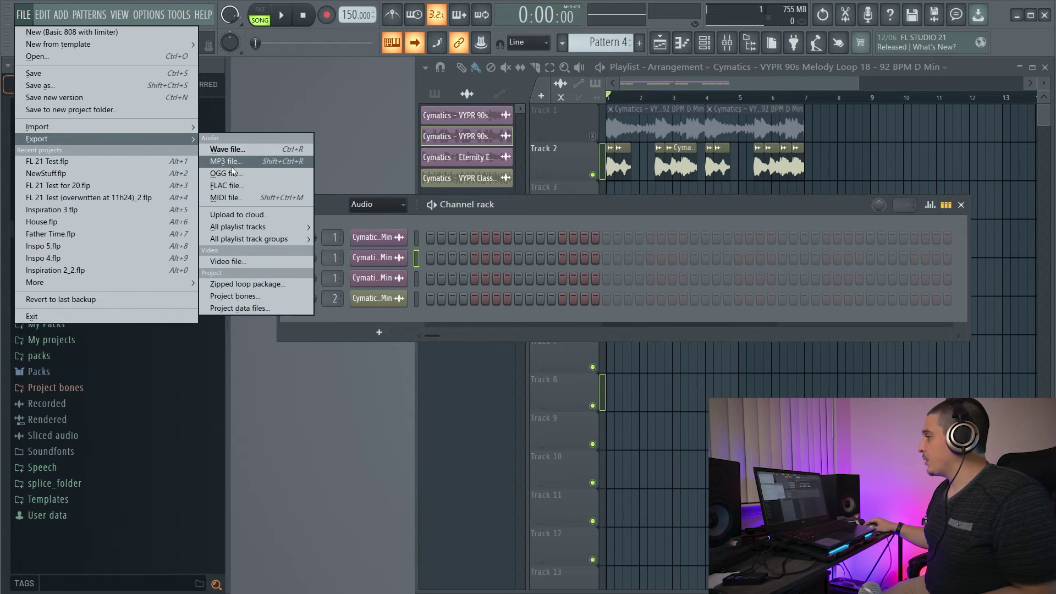
left_click(227, 150)
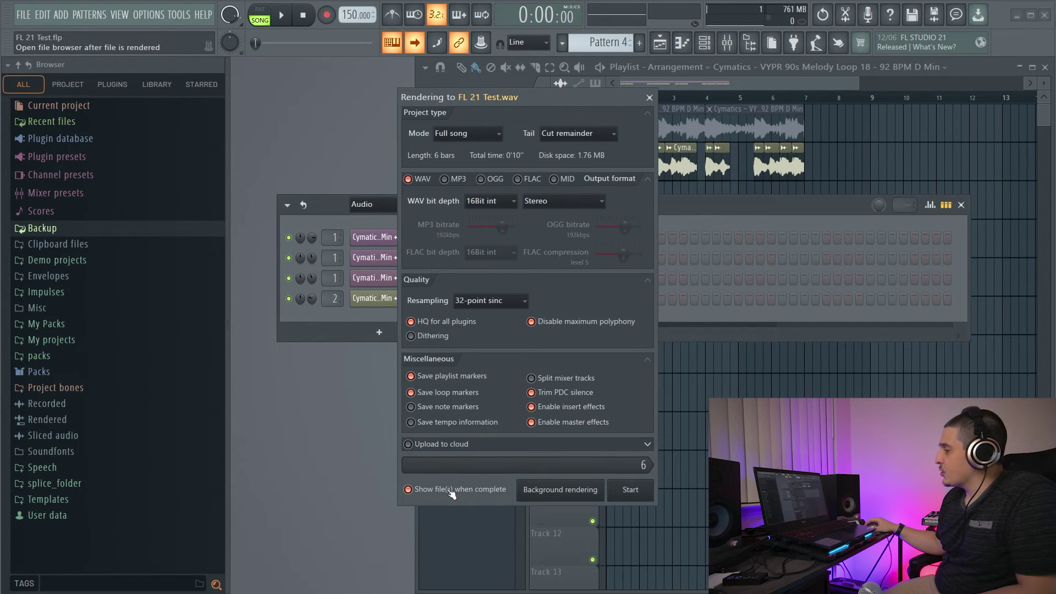
left_click(629, 489)
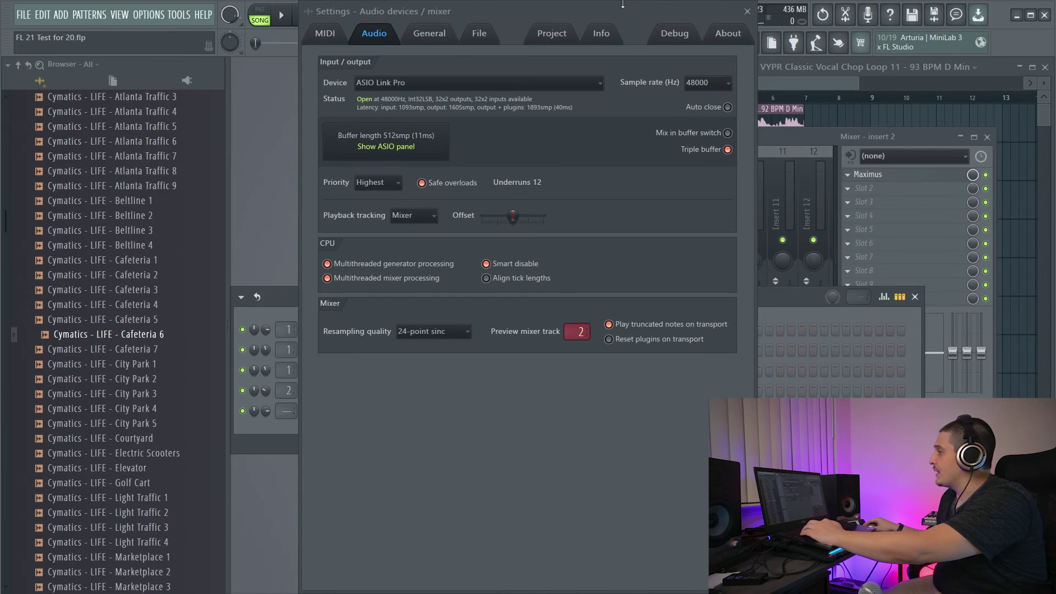
Switch to FL Studio 20, render FL 21 Test for 20.wav, close the folder that holds it, and return to FL Studio 21
left_click(24, 14)
mouse_move(61, 131)
left_click(225, 129)
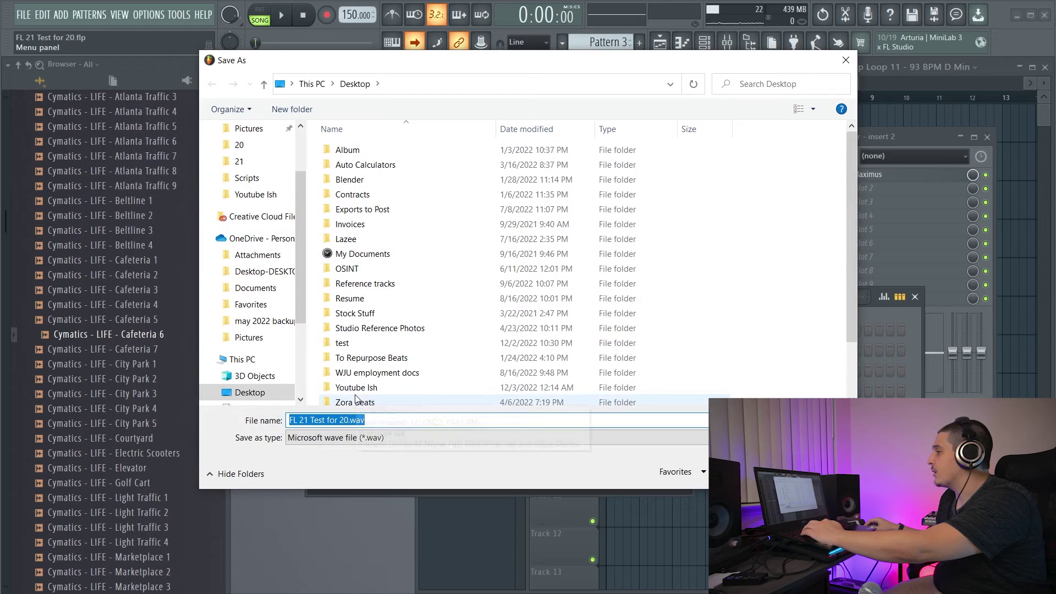
key("Return")
left_click(648, 489)
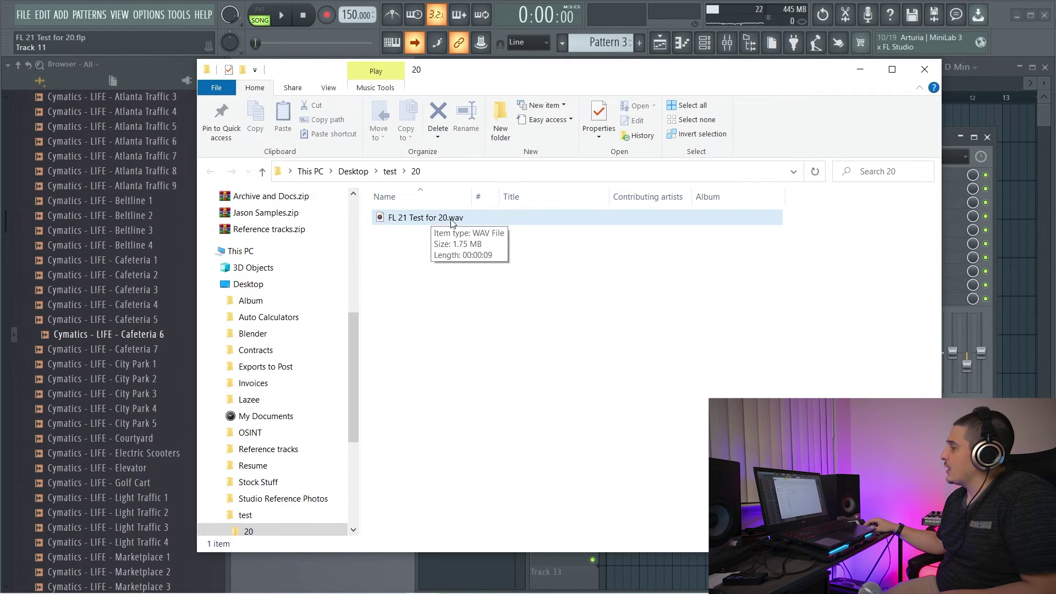
left_click(925, 70)
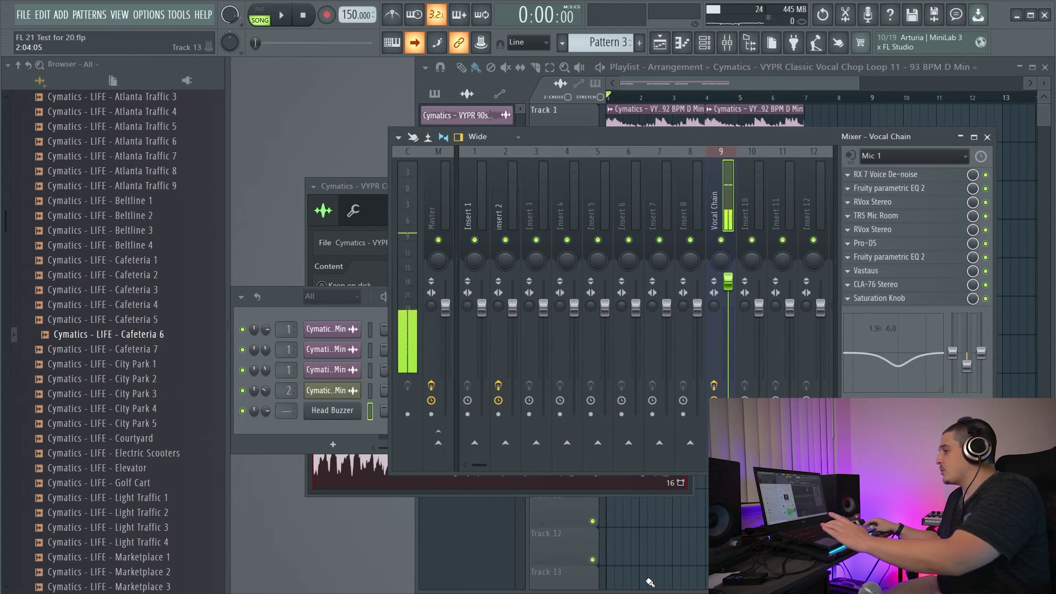
left_click(612, 582)
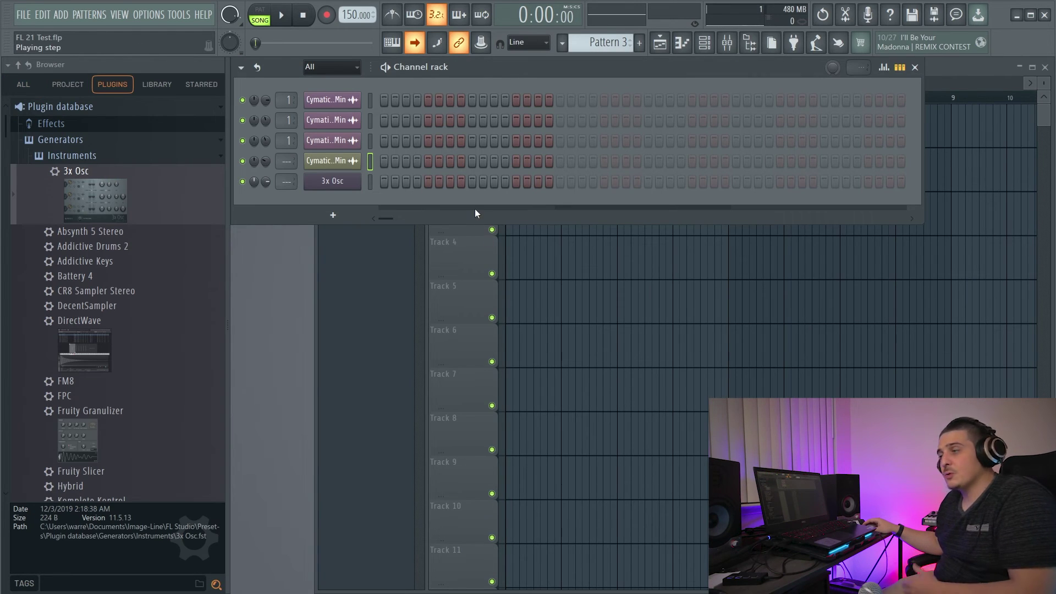
Patcherize the 3x Osc channel and arrange the Patcher map and 3x Osc windows so both can be seen
right_click(342, 184)
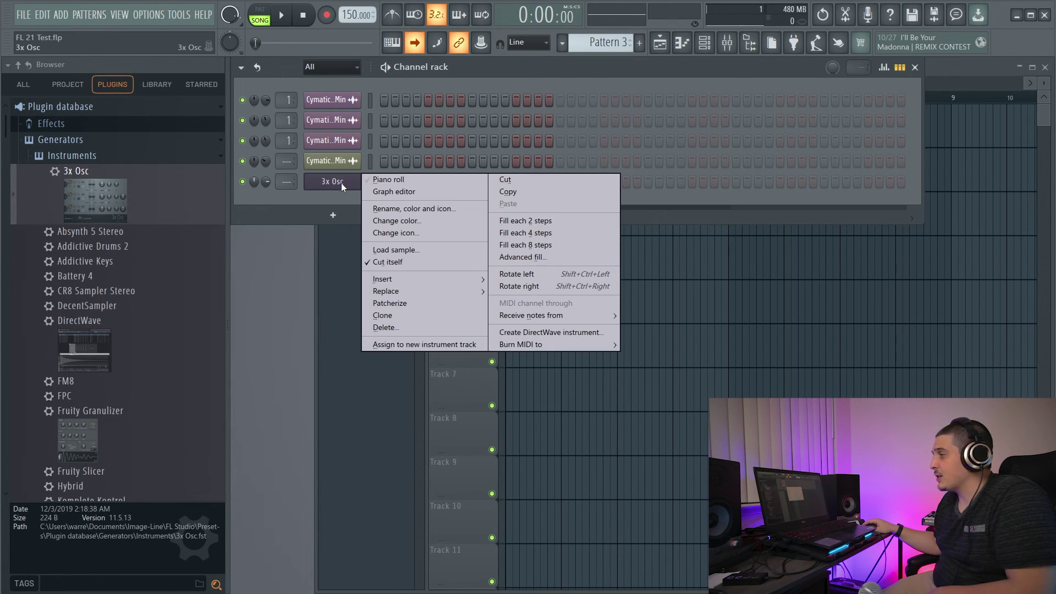
left_click(432, 302)
left_click_drag(489, 161, 717, 373)
left_click_drag(536, 142, 458, 95)
left_click_drag(707, 374, 784, 360)
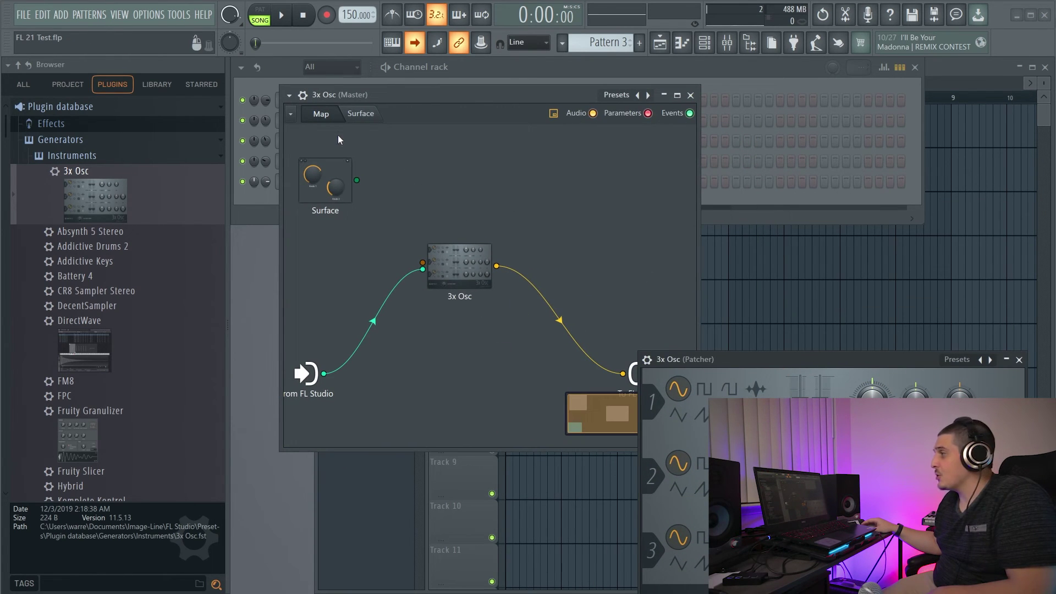
left_click_drag(400, 97, 401, 74)
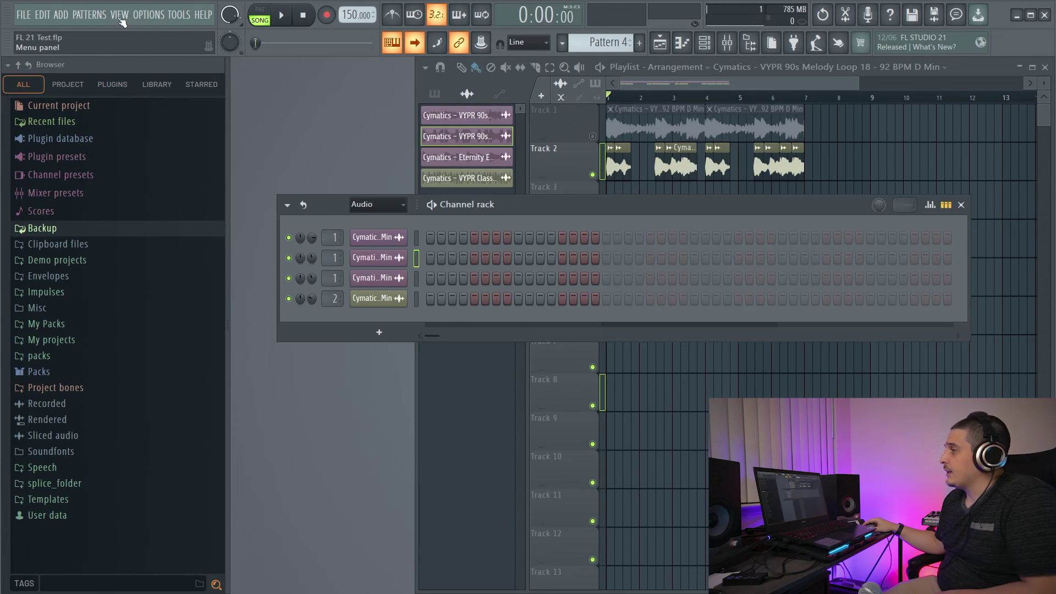
Open the Touch keyboard and place it below the channel rack
left_click(61, 14)
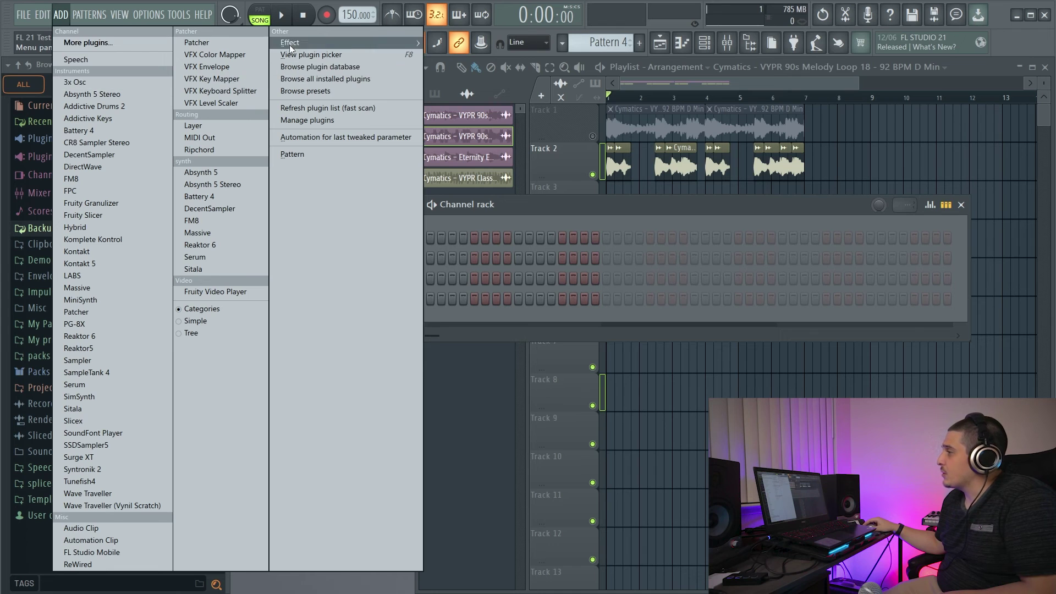
mouse_move(109, 16)
left_click(170, 142)
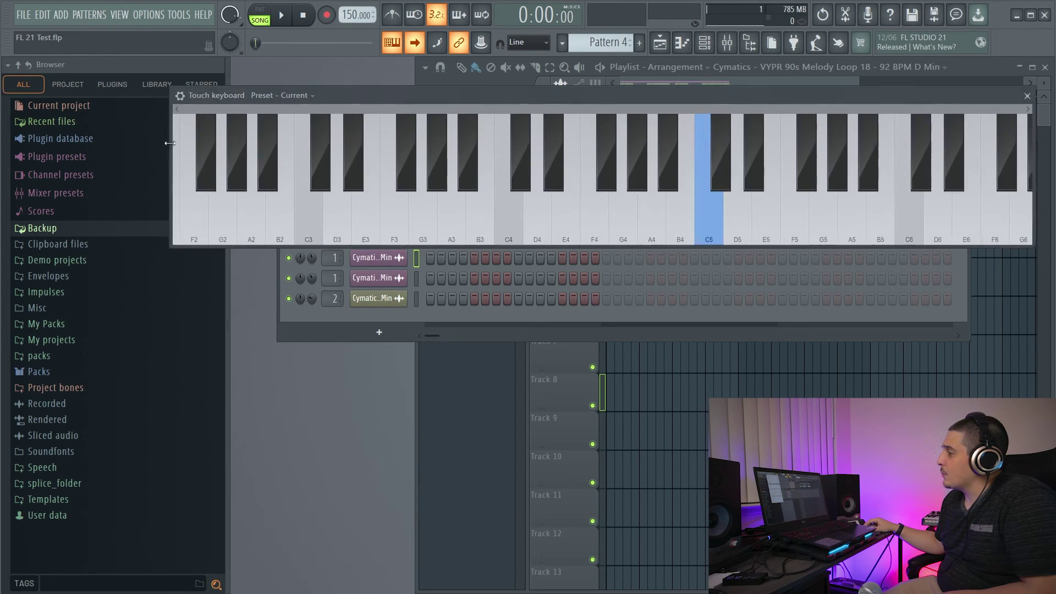
left_click_drag(420, 98, 455, 221)
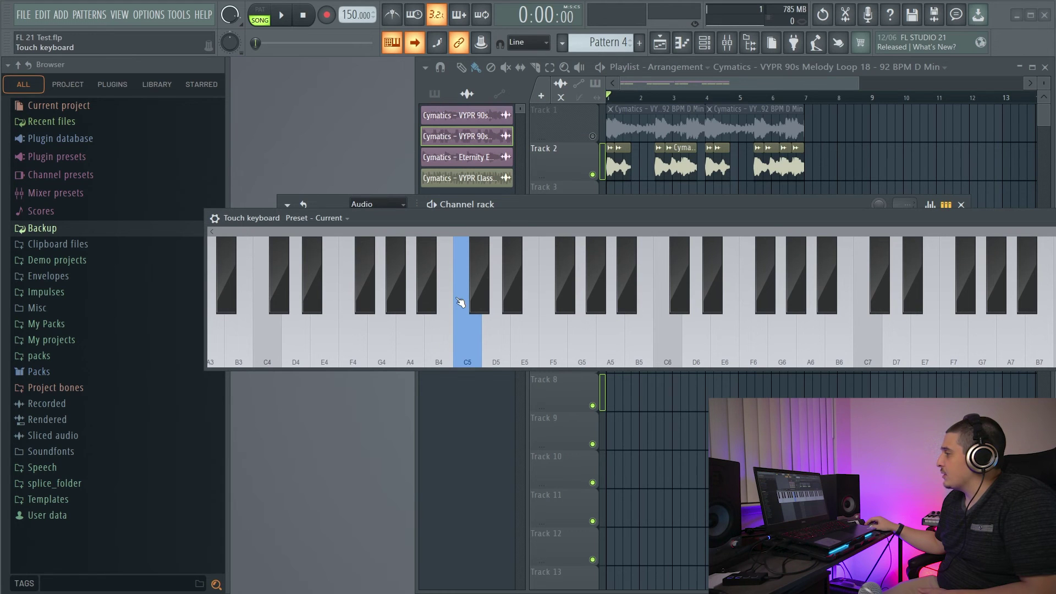
left_click_drag(469, 215, 471, 283)
Show all channels in the channel rack and open the piano roll for Addictive Keys
left_click(391, 132)
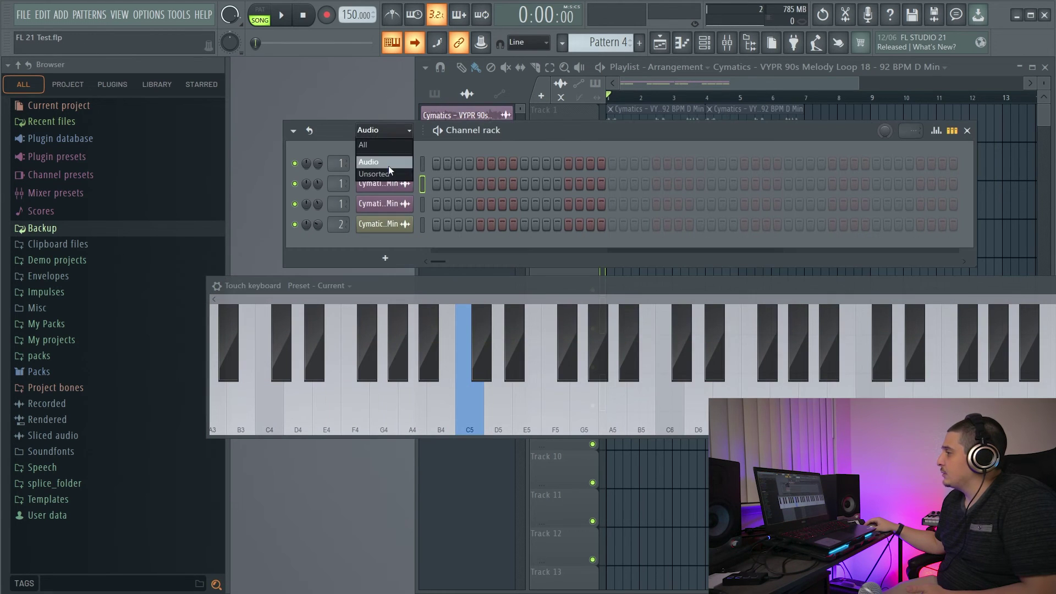
left_click(387, 146)
right_click(380, 244)
left_click(438, 244)
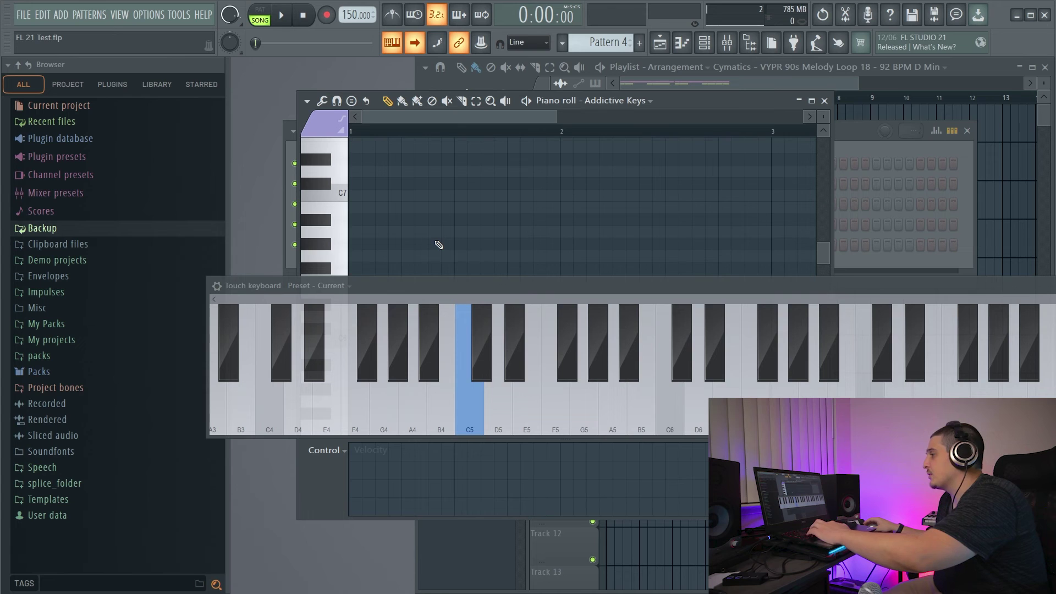
Play a C, E and G chord about one bar long into the Addictive Keys piano roll, and close the Touch keyboard
key("q")
key("e")
key("t")
key("q")
key("e")
key("t")
key("q")
key("e")
key("t")
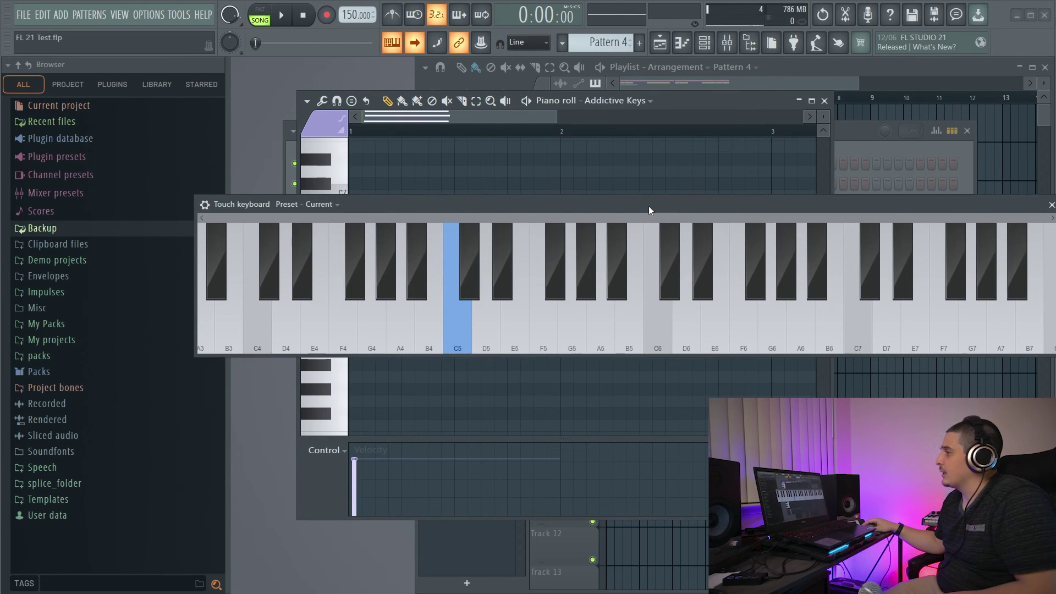
left_click_drag(646, 206, 529, 195)
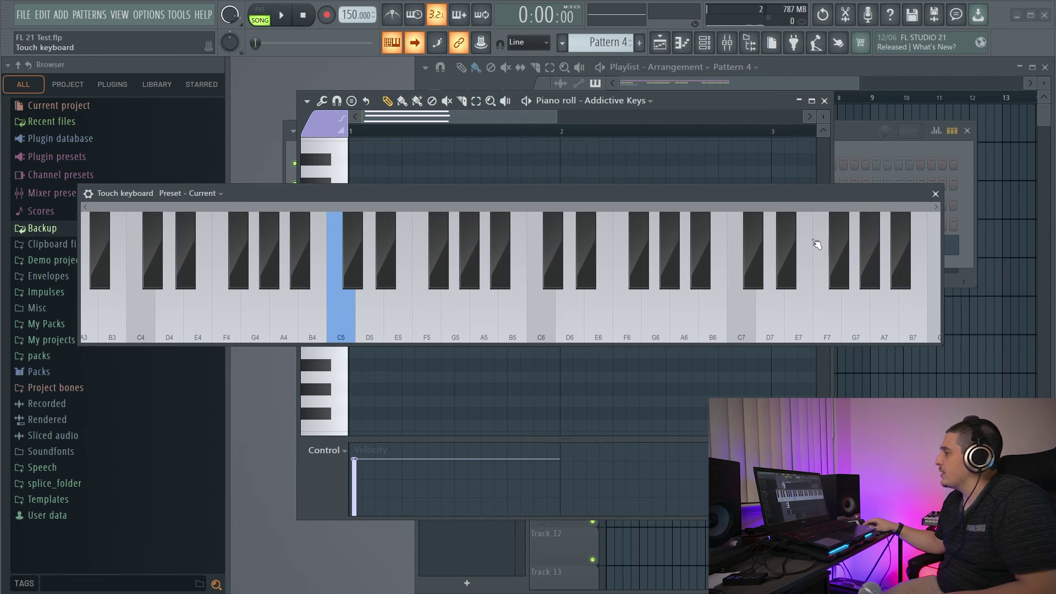
left_click(935, 193)
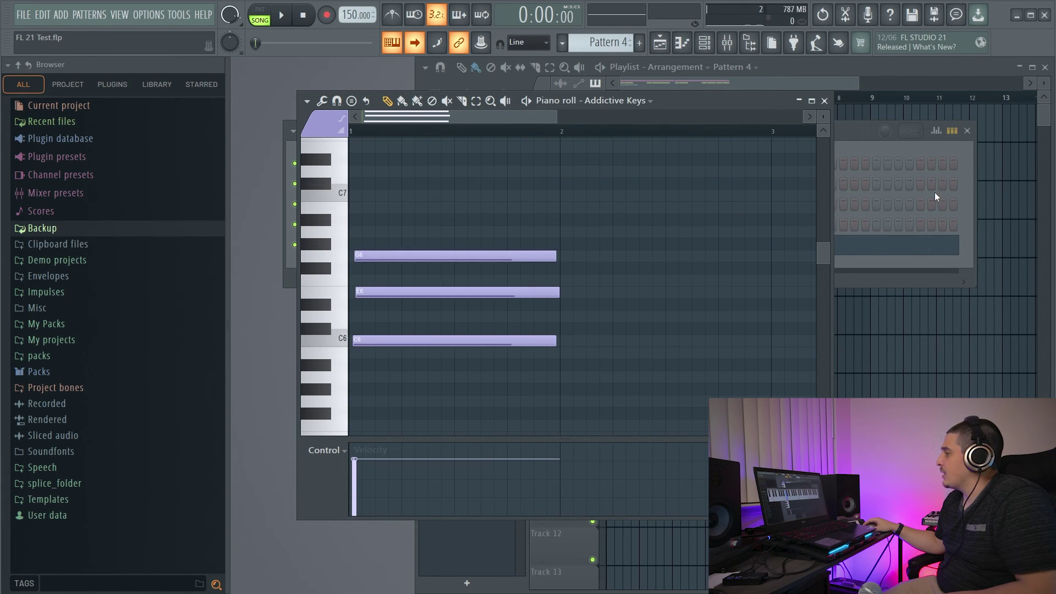